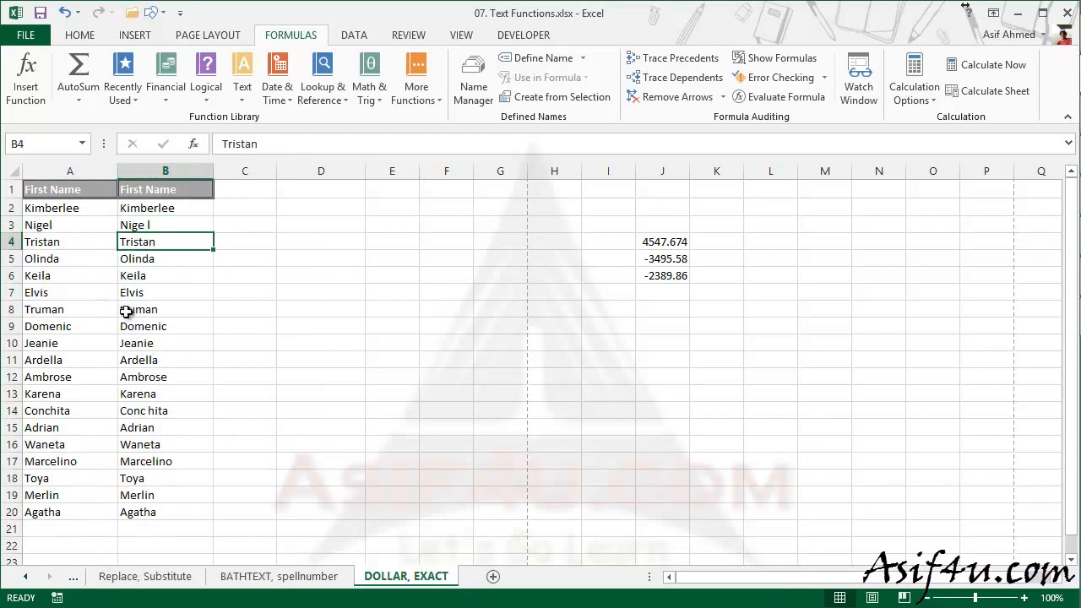
{"action": "left_click", "coordinate": [74, 172]}
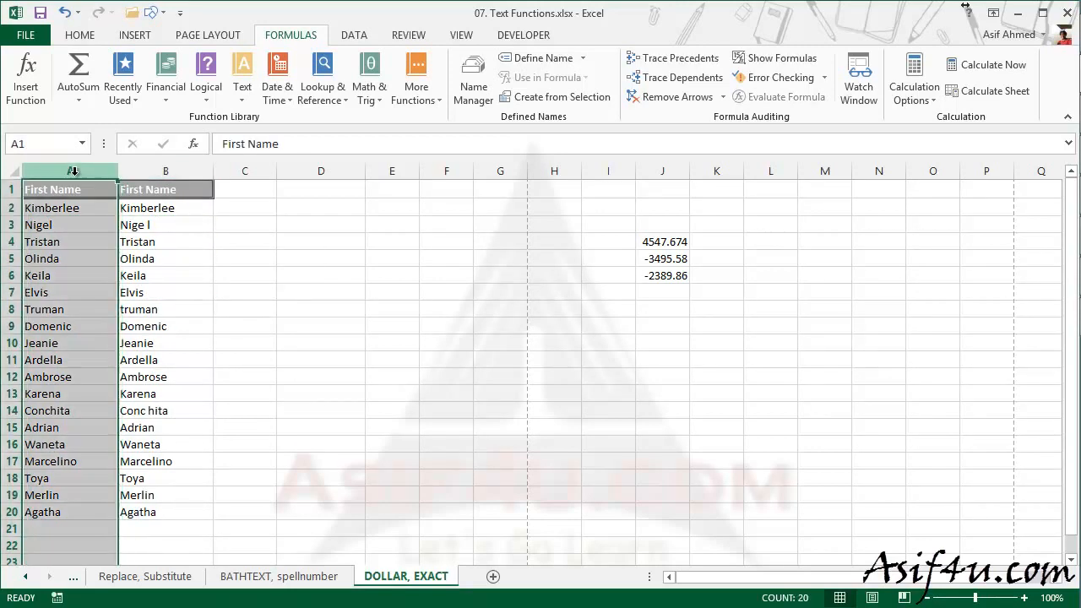
{"action": "left_click", "coordinate": [100, 276]}
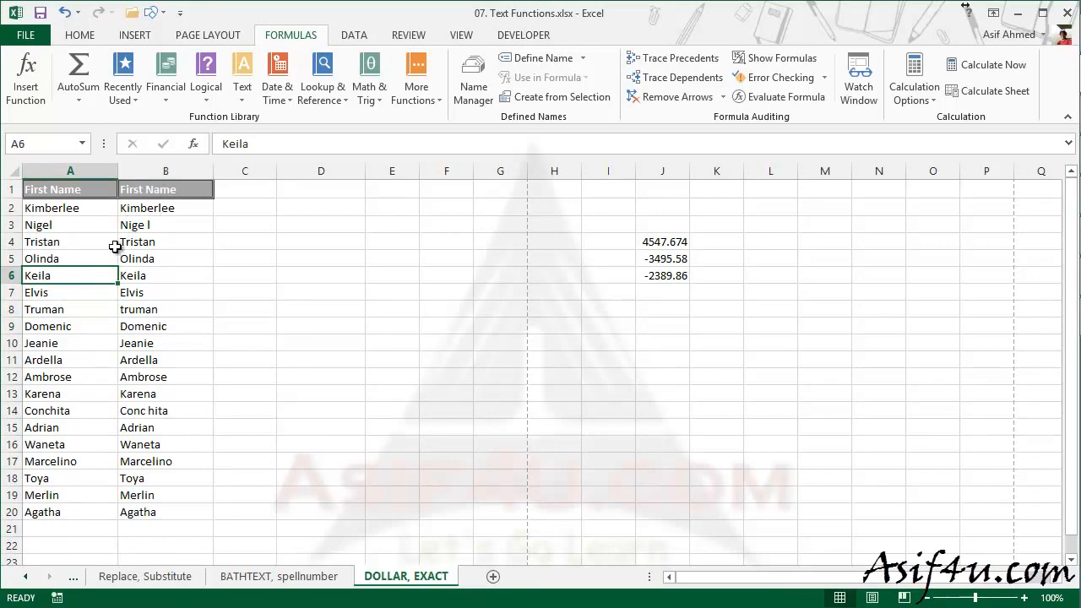
{"action": "left_click", "coordinate": [169, 312]}
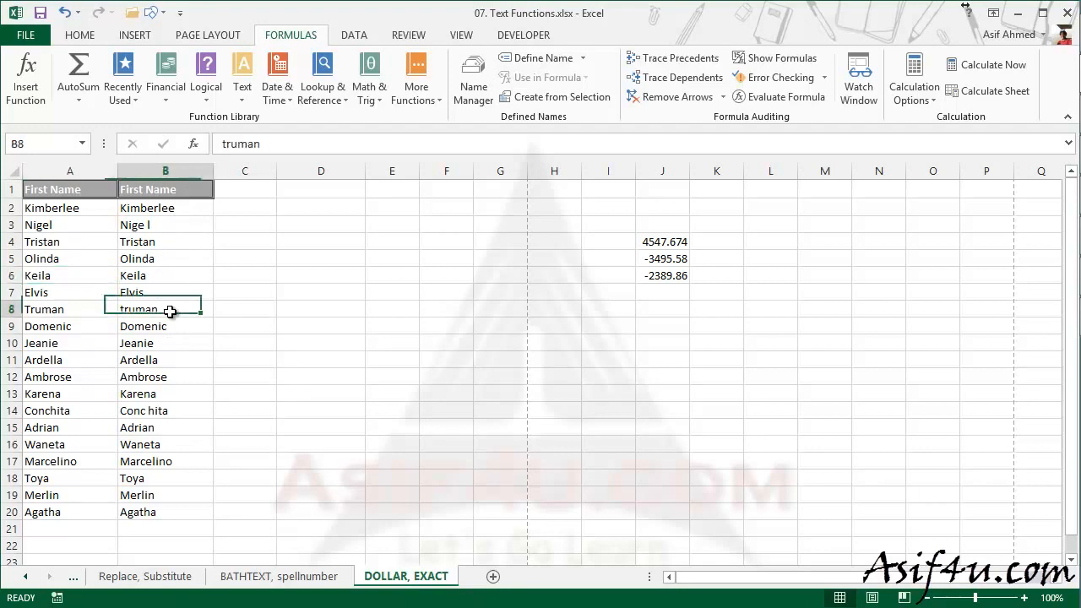
Enter the formula =EXACT(A2,B2) in cell C2 to compare the first pair of names
{"action": "left_click", "coordinate": [236, 206]}
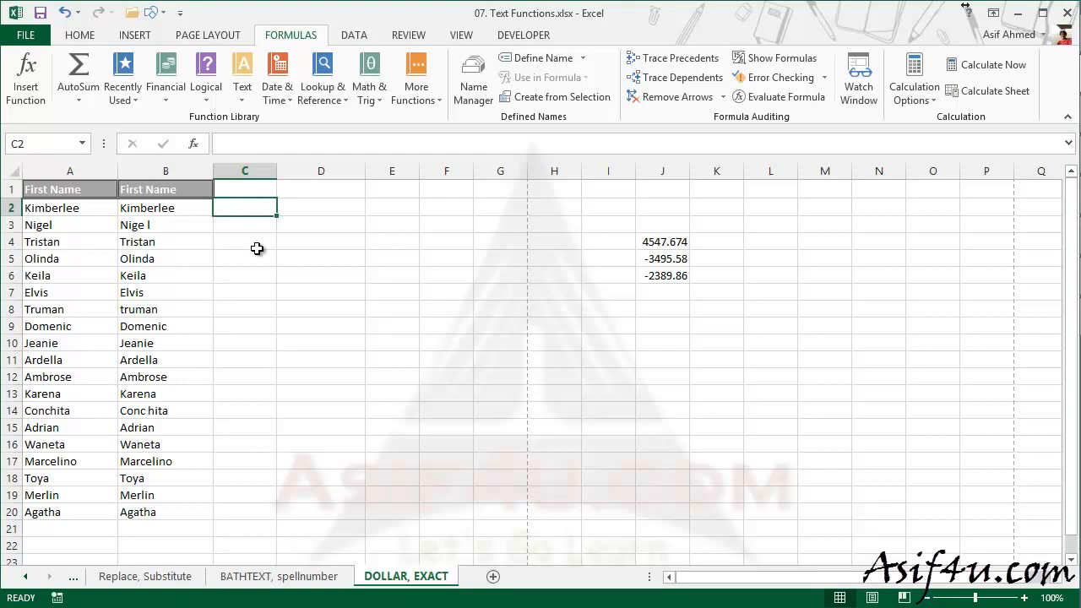
{"action": "type", "text": "="}
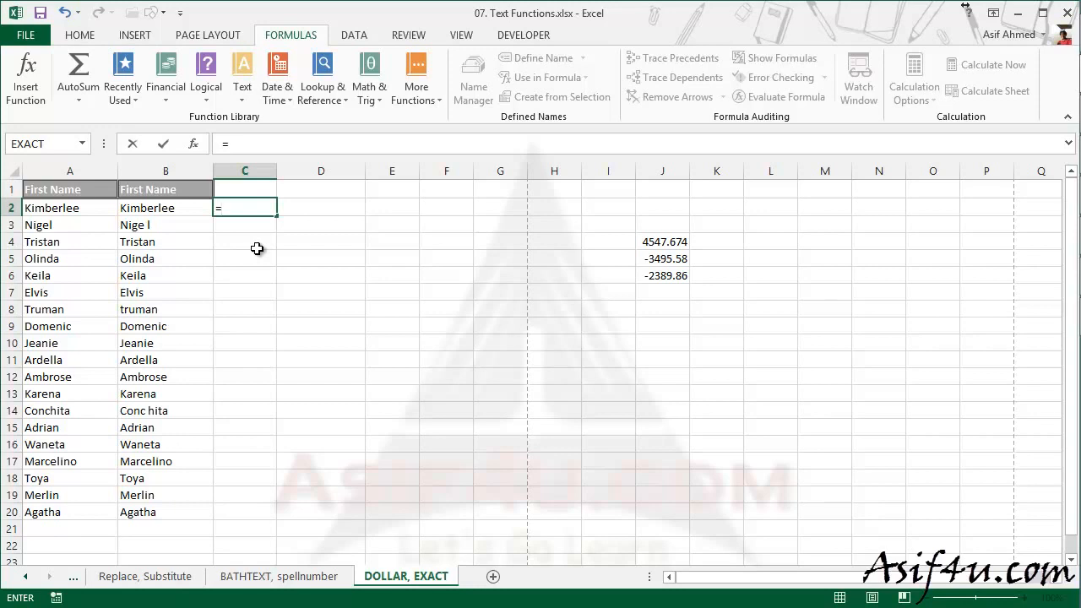
{"action": "type", "text": "eaxct"}
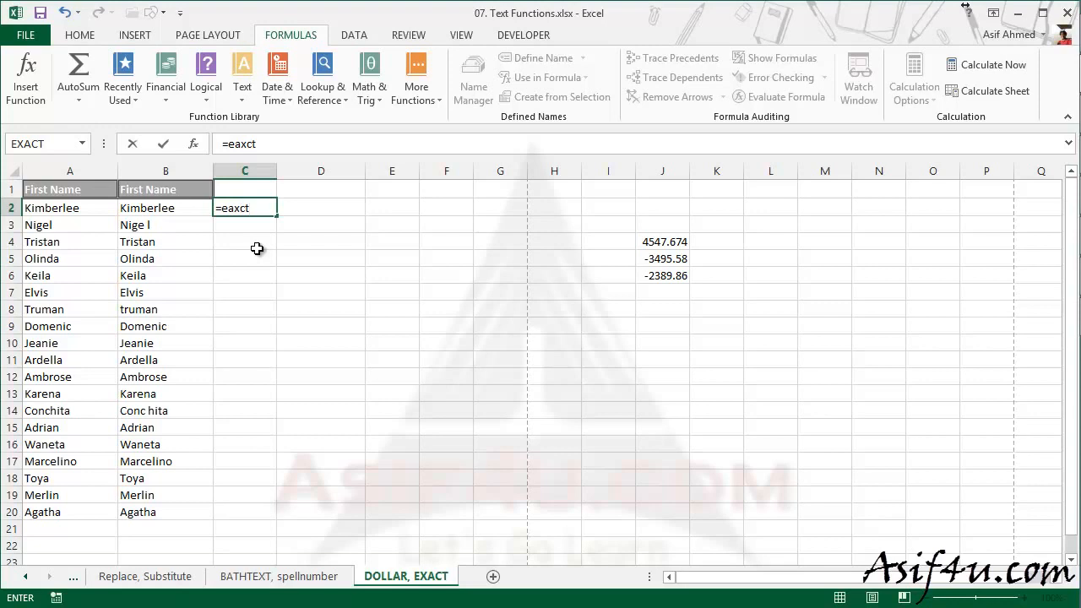
{"action": "key", "text": "BackSpace"}
{"action": "key", "text": "BackSpace"}
{"action": "key", "text": "BackSpace"}
{"action": "key", "text": "BackSpace"}
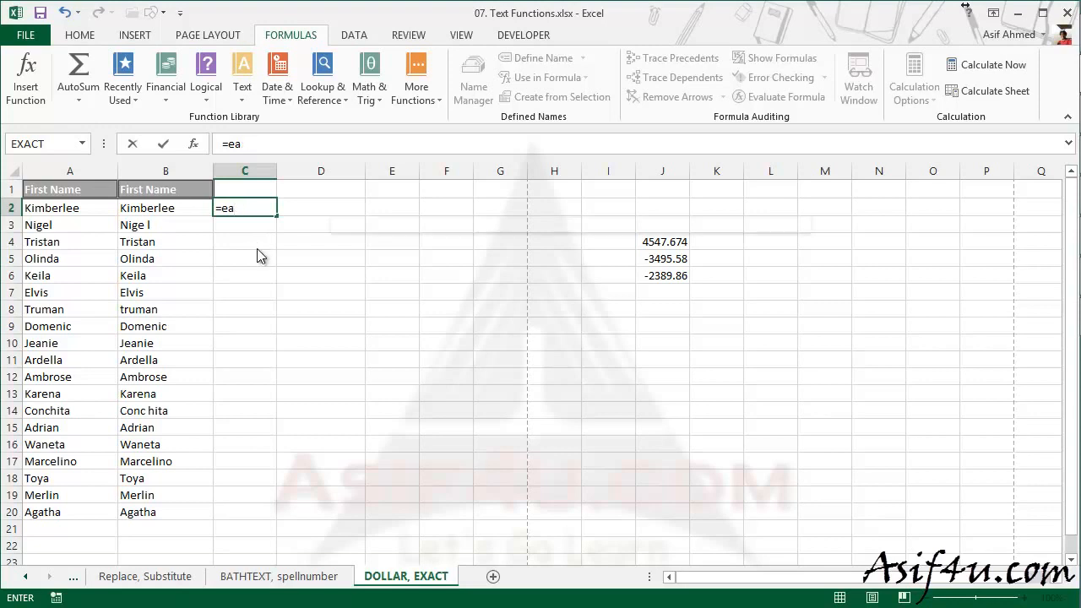
{"action": "type", "text": "x"}
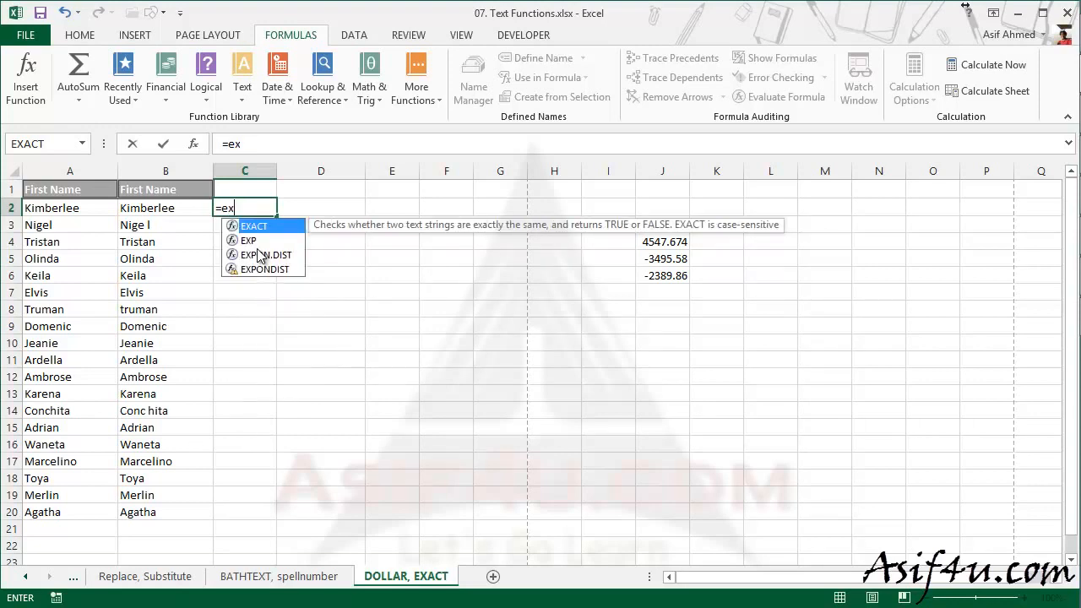
{"action": "key", "text": "Tab"}
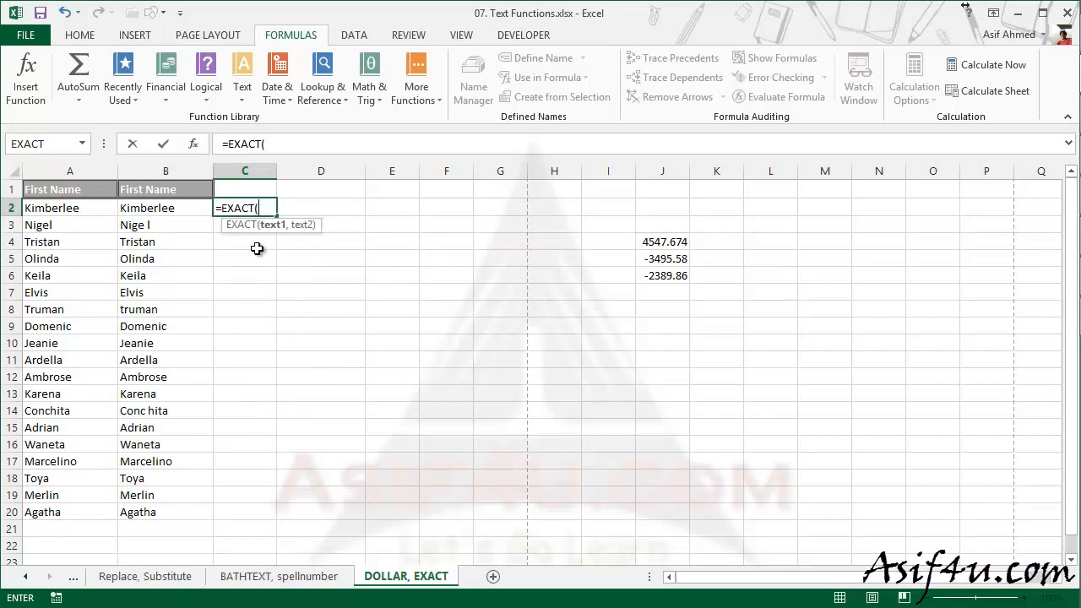
{"action": "left_click", "coordinate": [74, 207]}
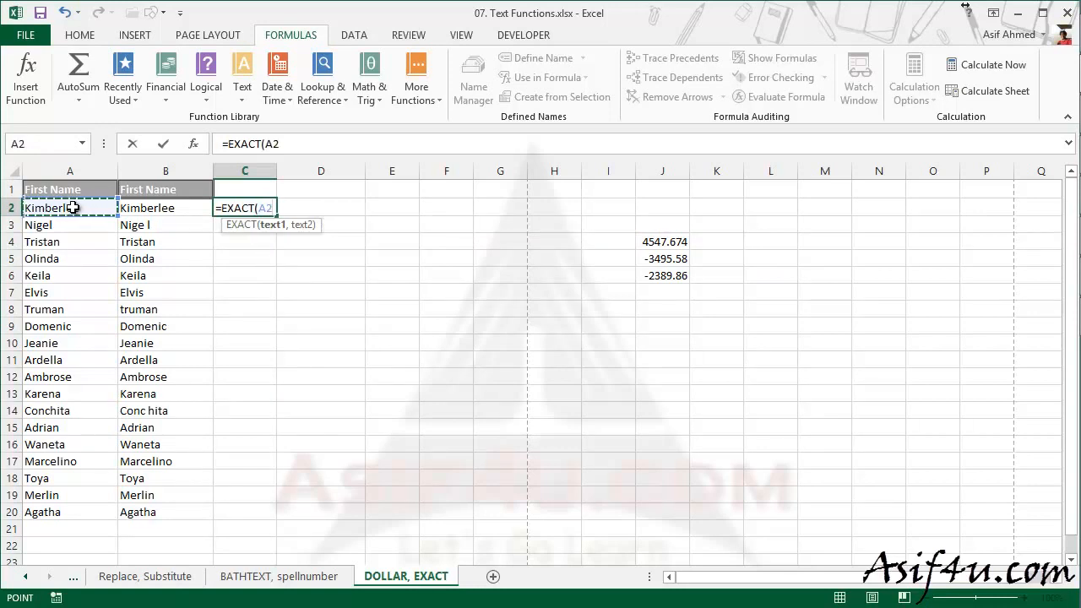
{"action": "type", "text": ","}
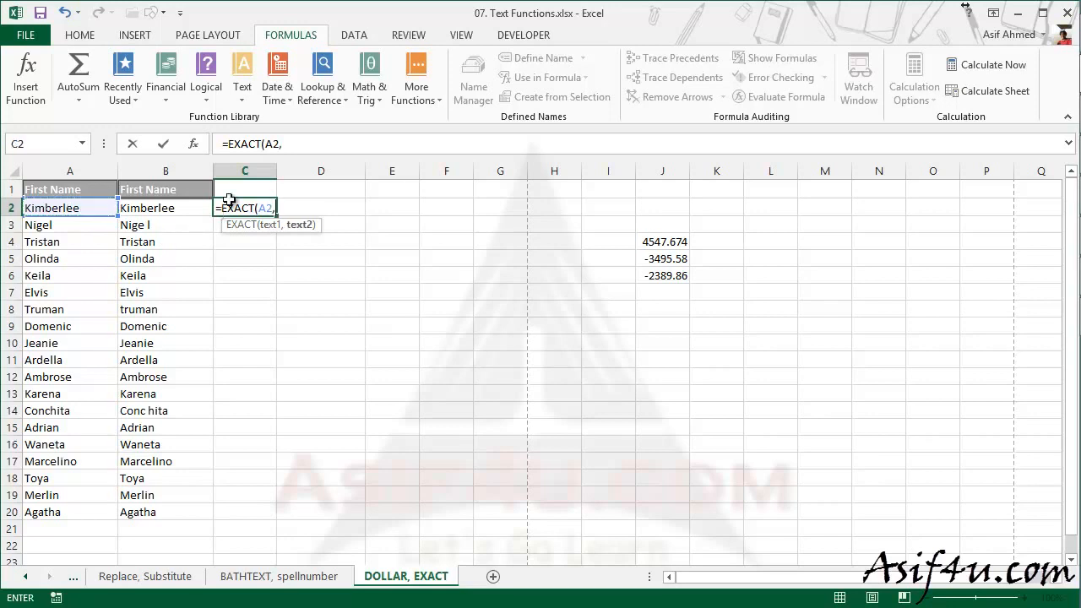
{"action": "left_click", "coordinate": [159, 210]}
{"action": "key", "text": "Return"}
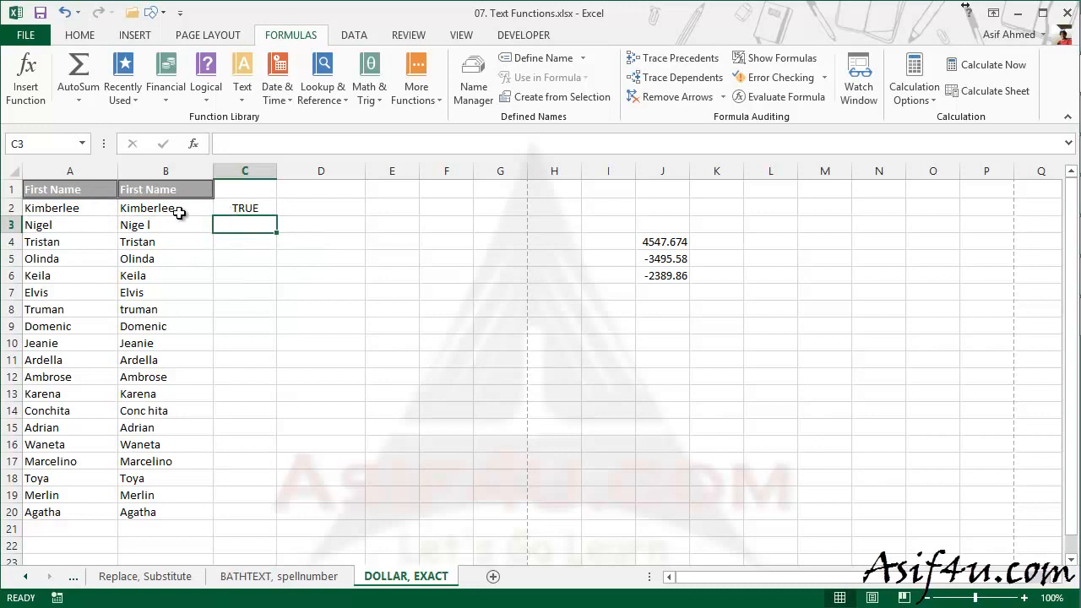
Fill the EXACT formula from C2 down to C20 so every name pair is compared
{"action": "left_click", "coordinate": [269, 209]}
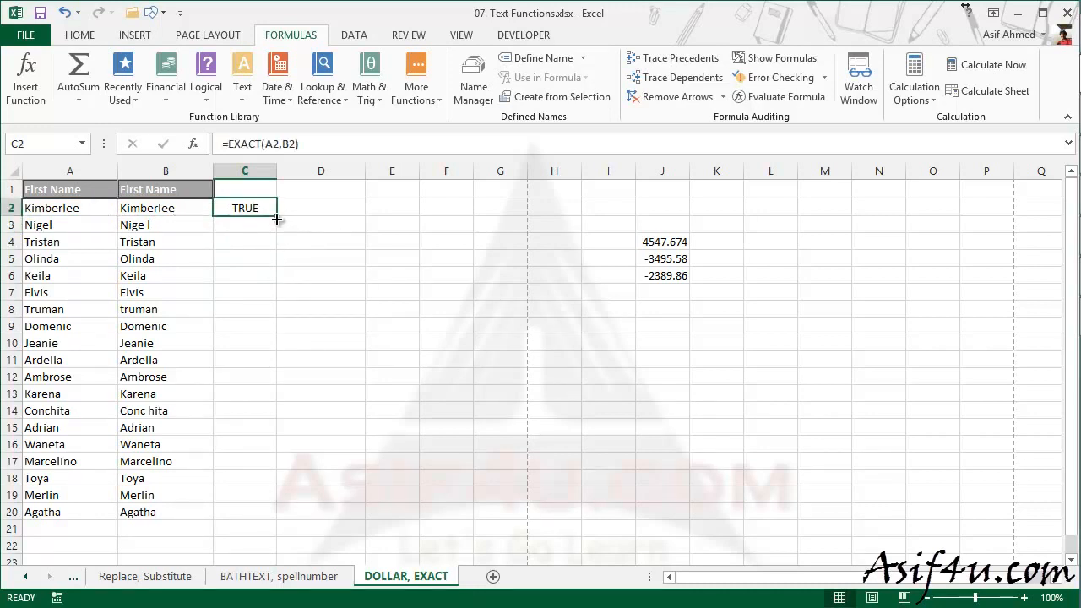
{"action": "double_click", "coordinate": [276, 218]}
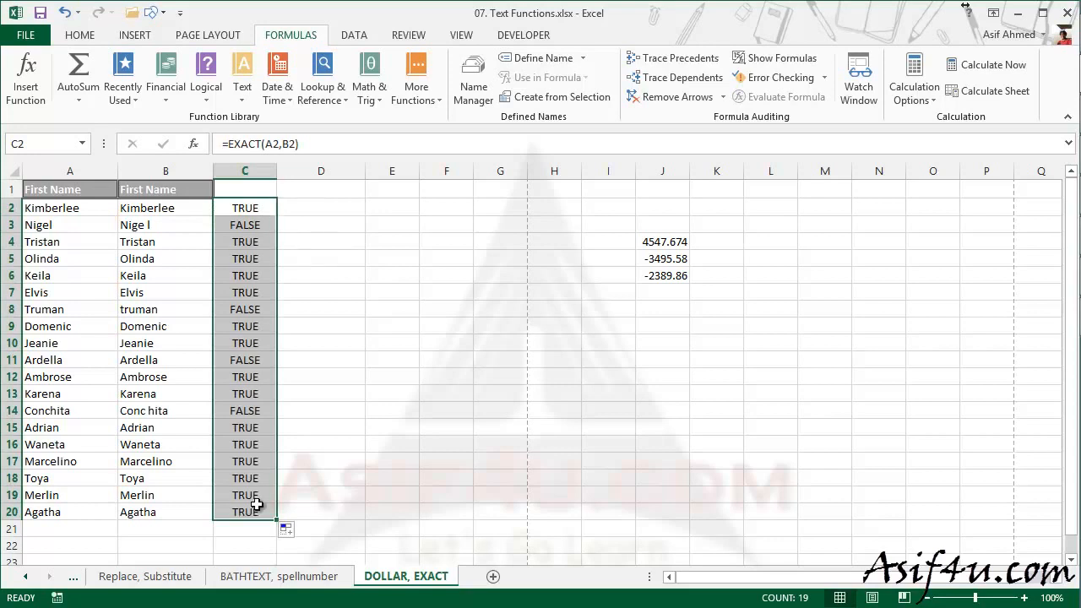
{"action": "left_click", "coordinate": [306, 242]}
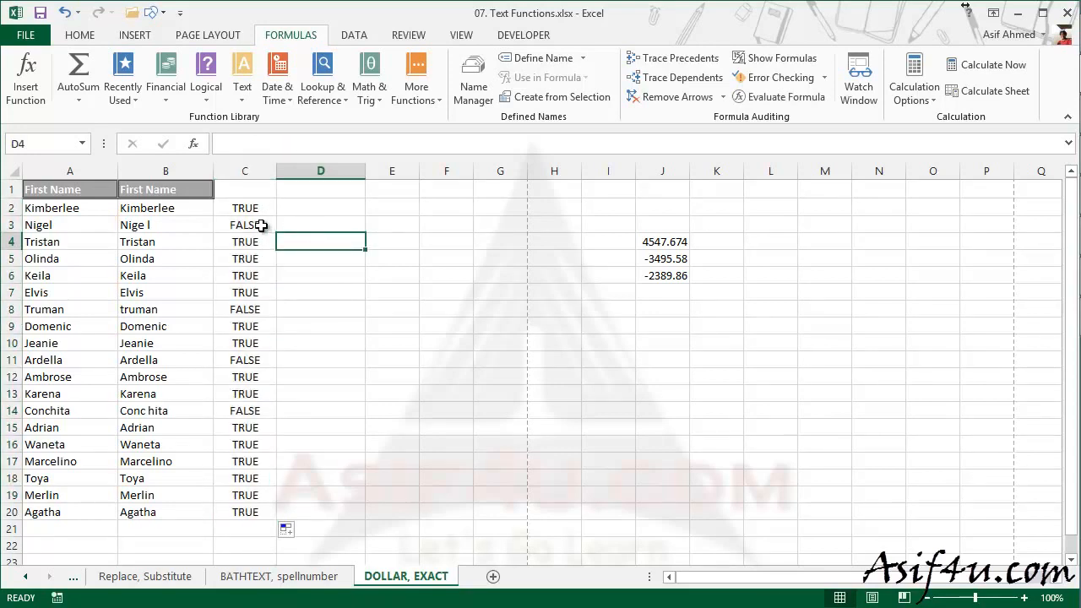
{"action": "left_click", "coordinate": [262, 226]}
{"action": "left_click", "coordinate": [254, 309]}
{"action": "double_click", "coordinate": [254, 411]}
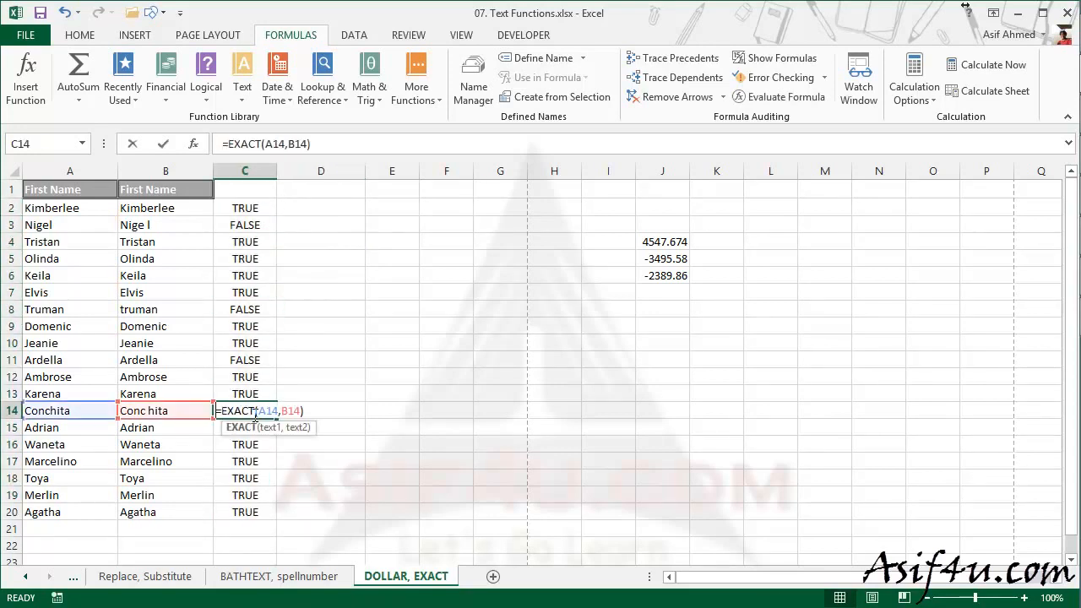
{"action": "left_click", "coordinate": [324, 345]}
{"action": "left_click", "coordinate": [257, 240]}
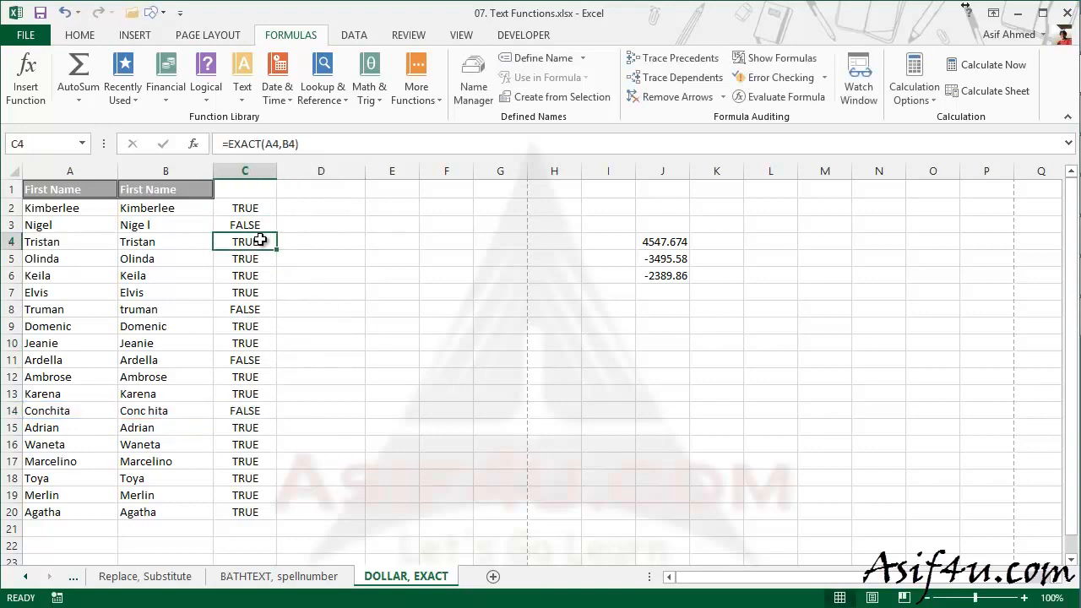
Remove the stray space inside the name in B3 so it matches the spelling in A3
{"action": "left_click", "coordinate": [66, 228]}
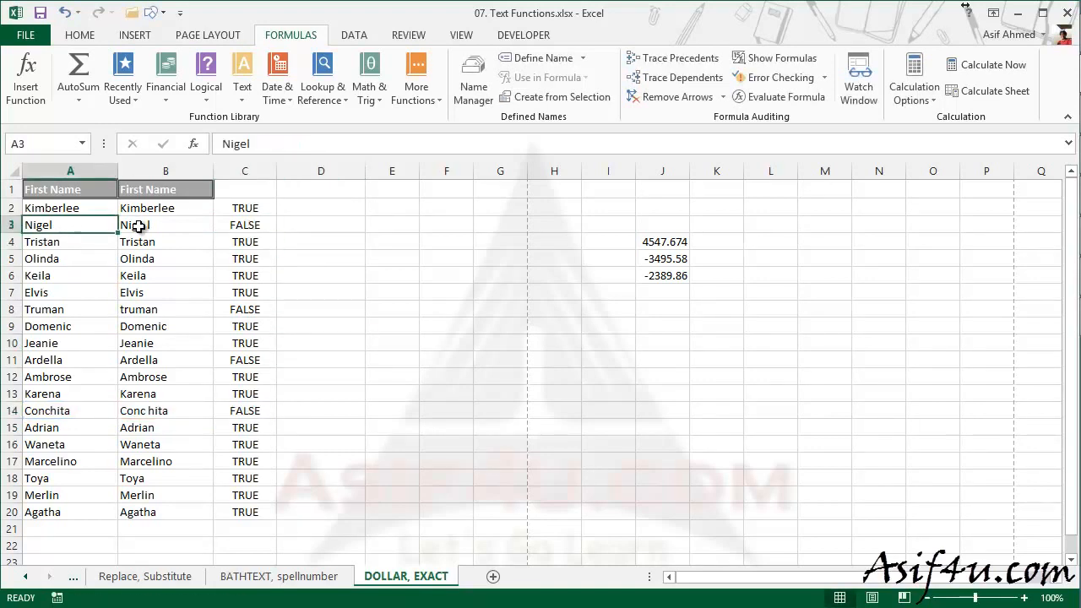
{"action": "left_click", "coordinate": [140, 226]}
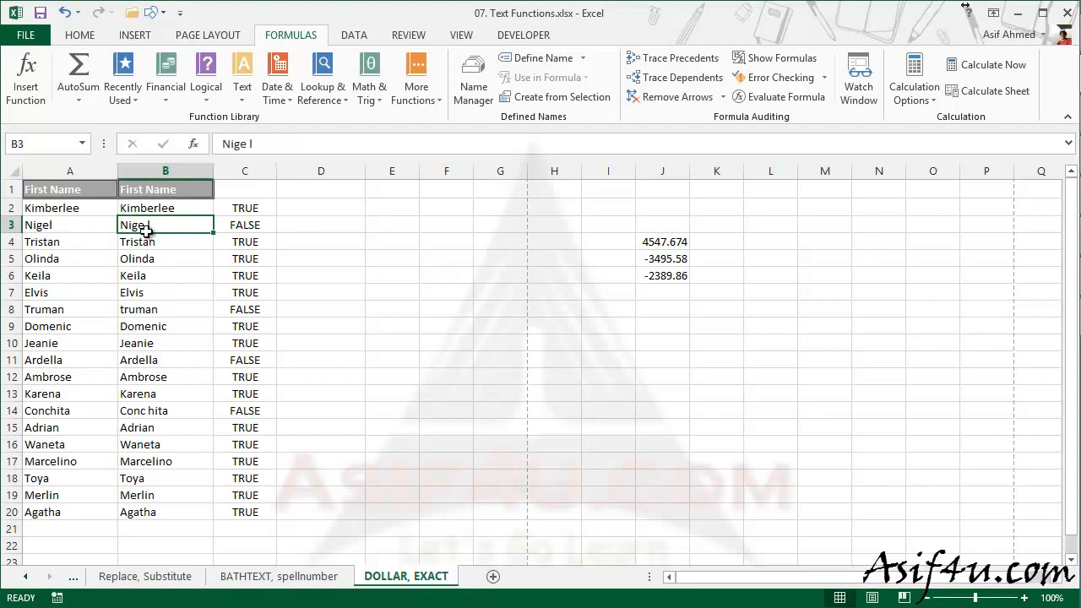
{"action": "double_click", "coordinate": [147, 227]}
{"action": "key", "text": "BackSpace"}
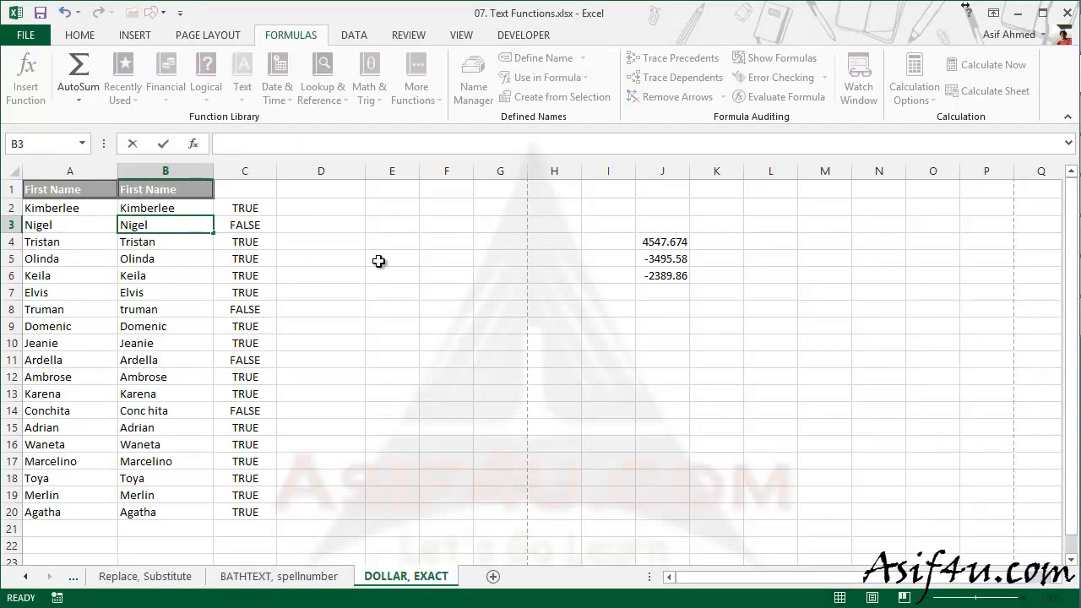
{"action": "left_click", "coordinate": [379, 259]}
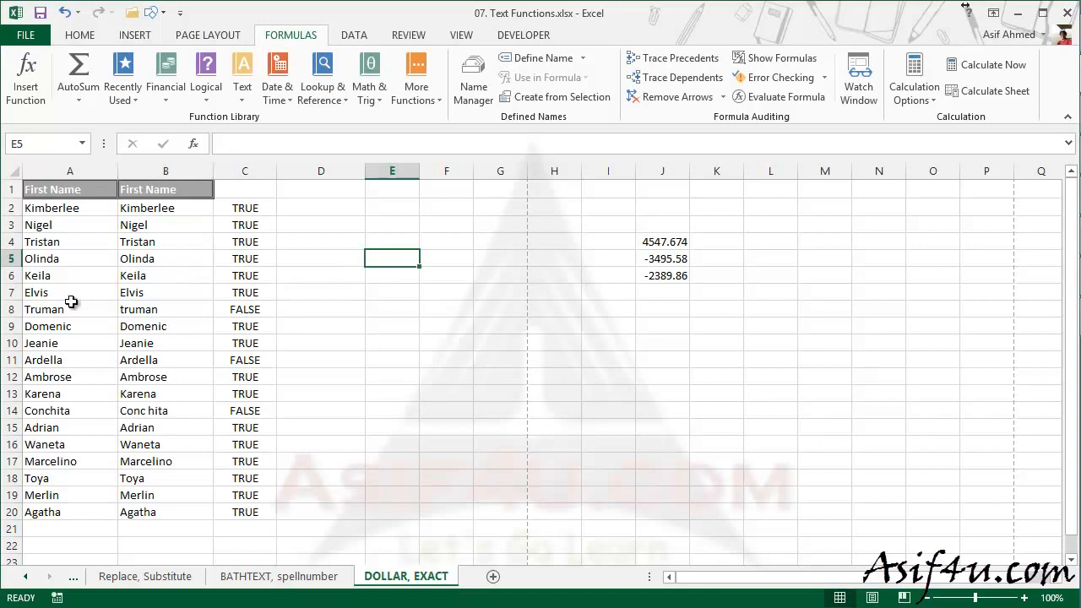
Replace the lowercase first letter of the name in B8 with a capital T to match A8
{"action": "left_click", "coordinate": [238, 311]}
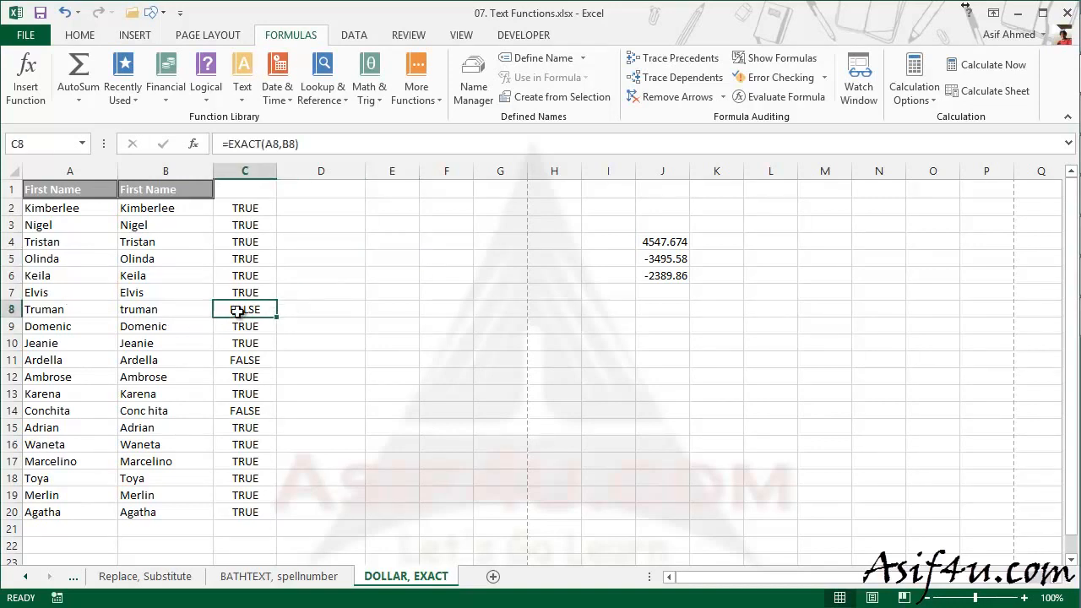
{"action": "double_click", "coordinate": [122, 310]}
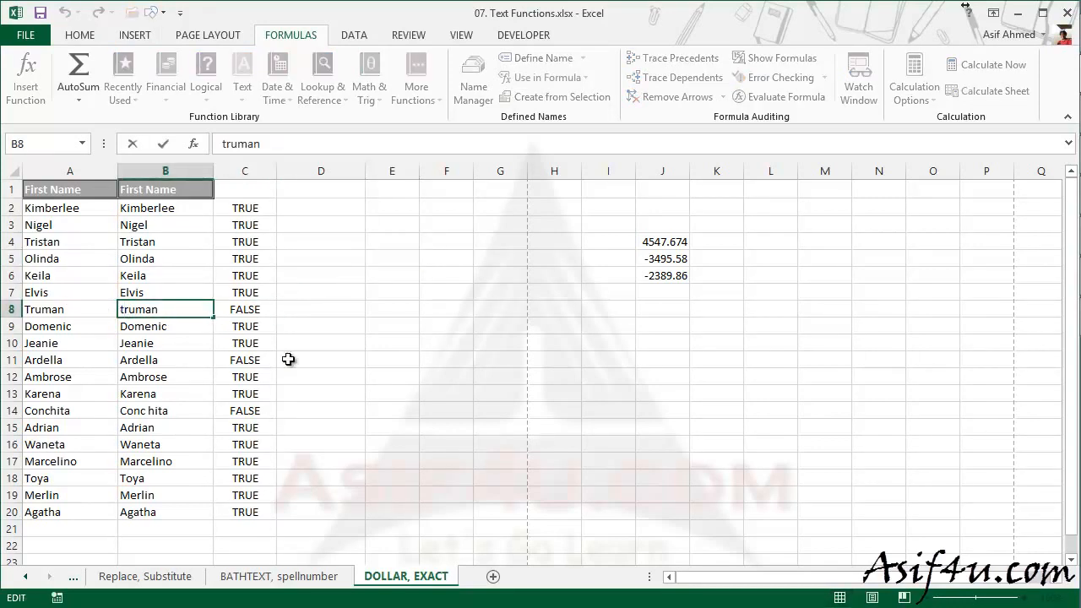
{"action": "key", "text": "Delete"}
{"action": "type", "text": "T"}
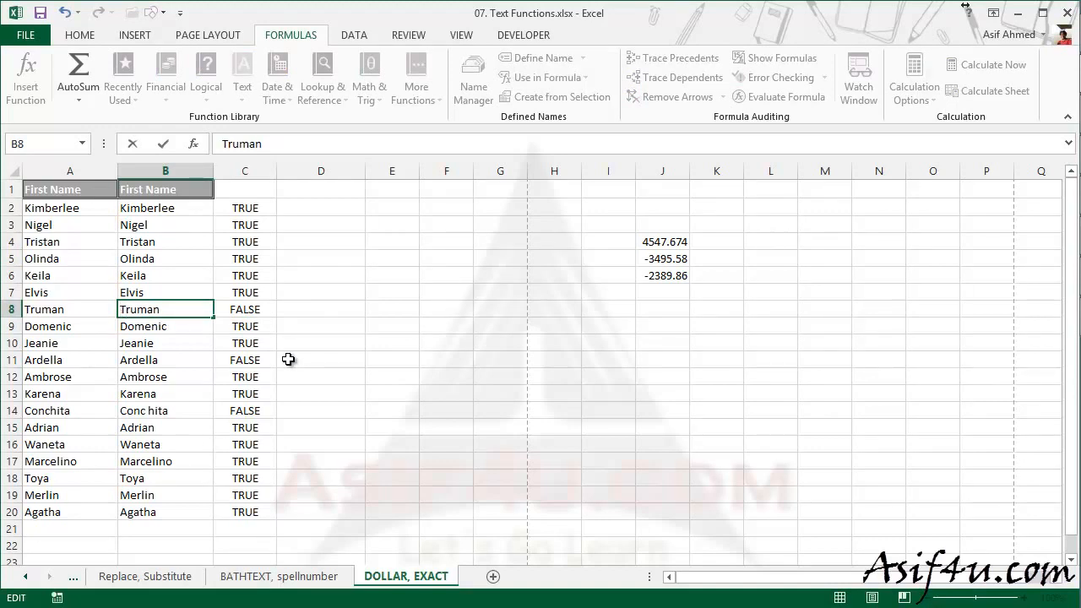
{"action": "left_click", "coordinate": [336, 359]}
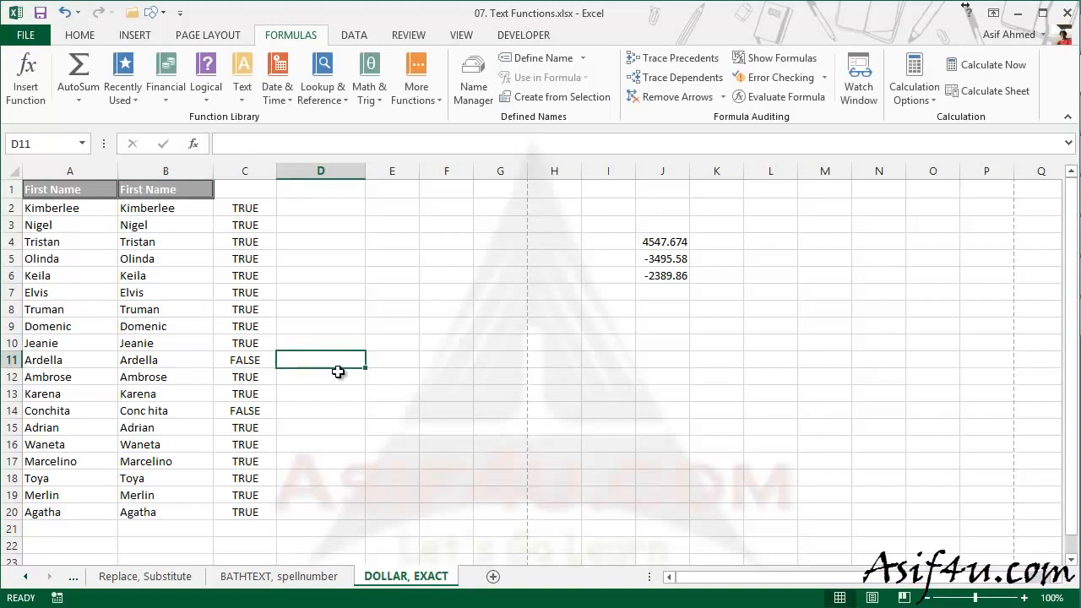
Compare the names in A11 and B11, and delete the trailing space after the name in B11
{"action": "left_click", "coordinate": [257, 359]}
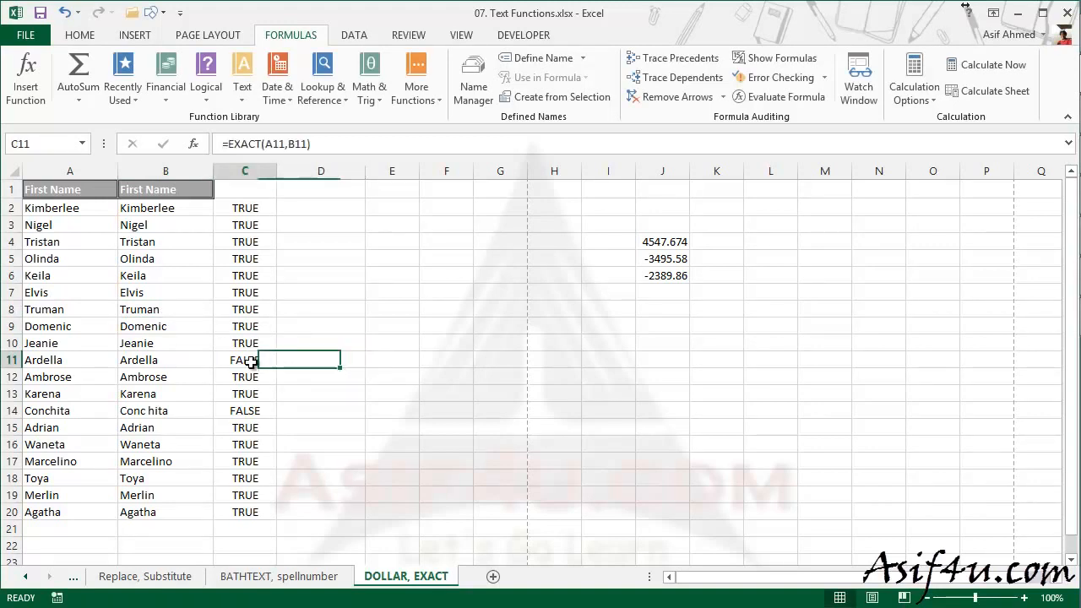
{"action": "left_click", "coordinate": [176, 360]}
{"action": "left_click", "coordinate": [63, 363]}
{"action": "left_click", "coordinate": [144, 360]}
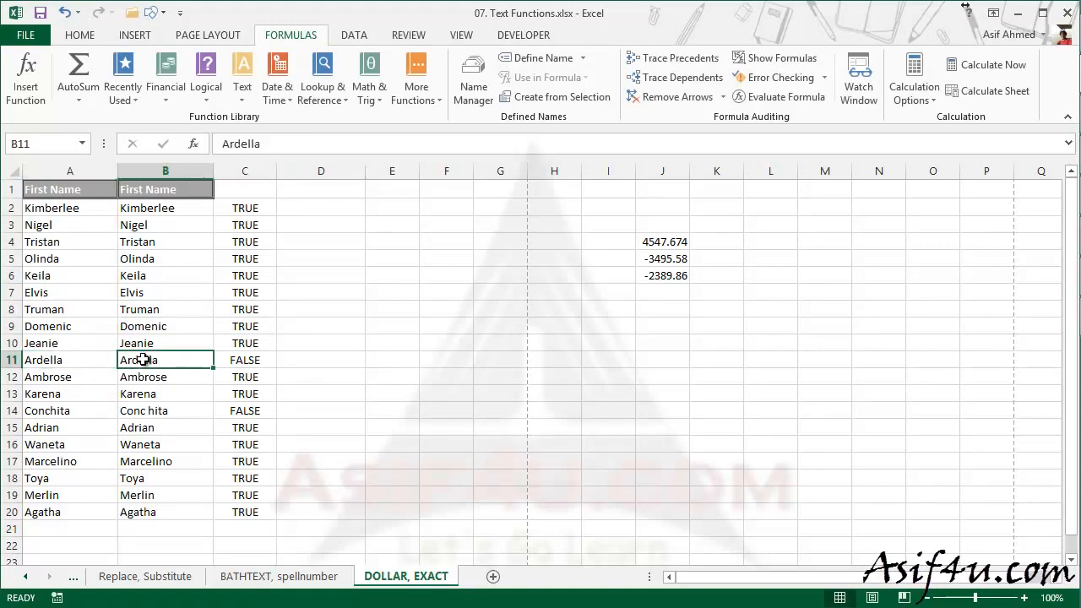
{"action": "double_click", "coordinate": [84, 360]}
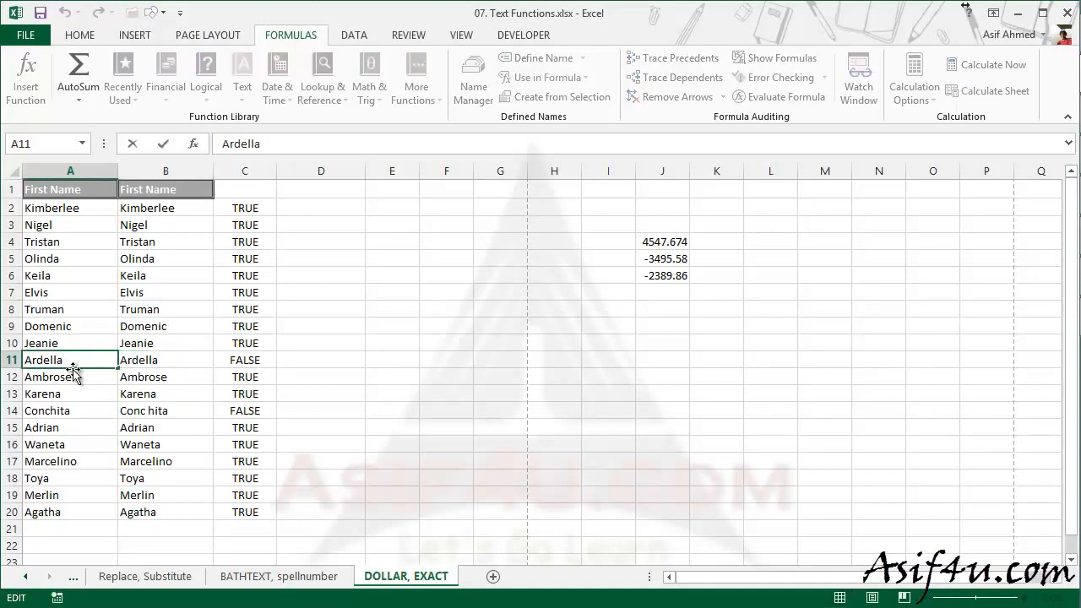
{"action": "left_click", "coordinate": [183, 359]}
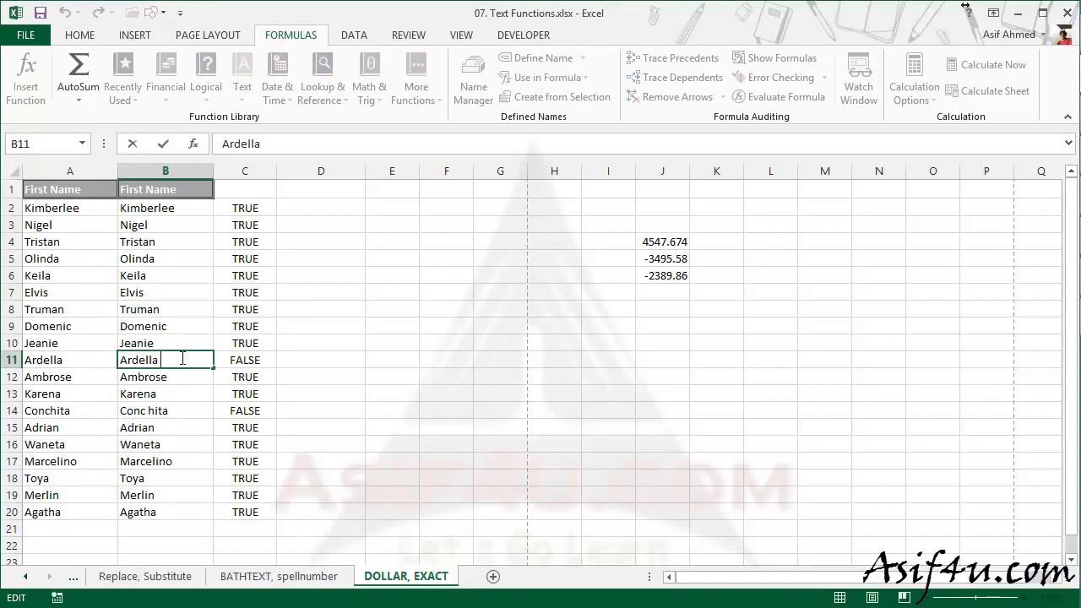
{"action": "key", "text": "BackSpace"}
{"action": "left_click", "coordinate": [404, 309]}
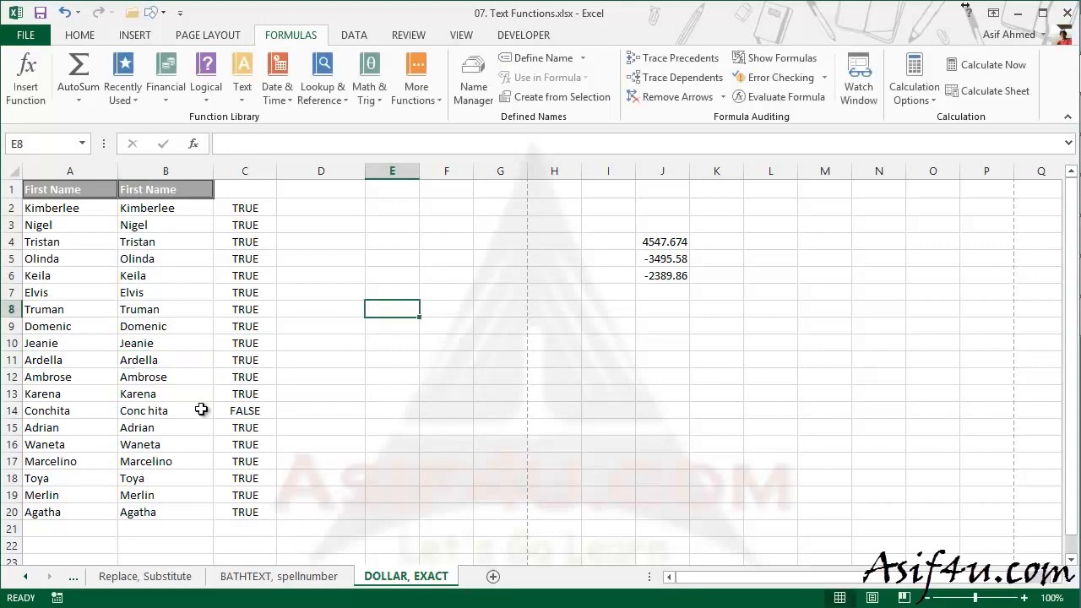
Remove the stray space inside the name in B14 so it matches the spelling in A14
{"action": "left_click", "coordinate": [252, 414]}
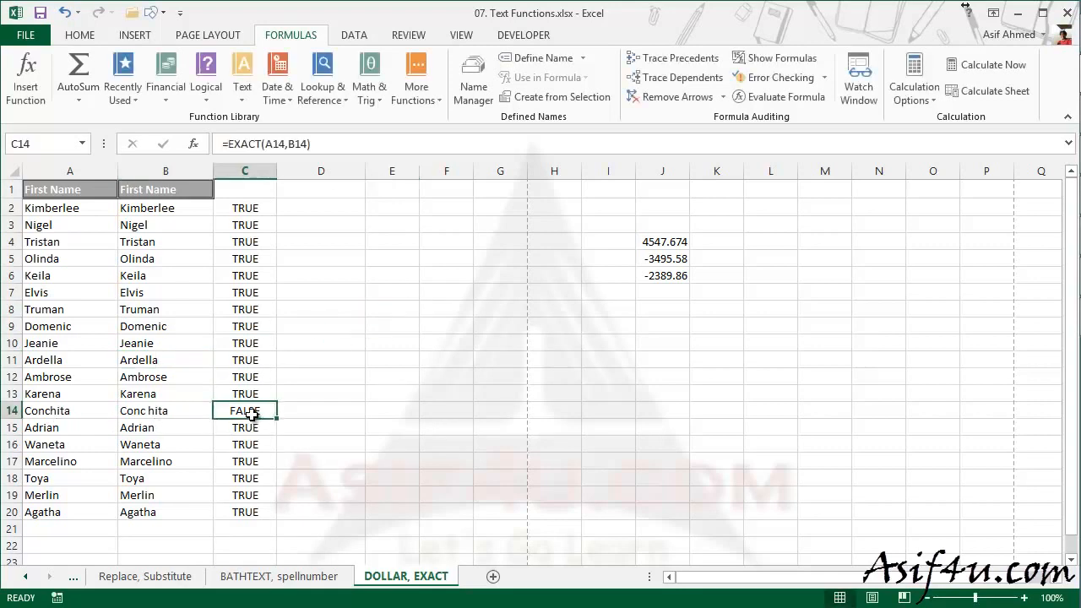
{"action": "double_click", "coordinate": [165, 414]}
{"action": "left_click", "coordinate": [149, 411]}
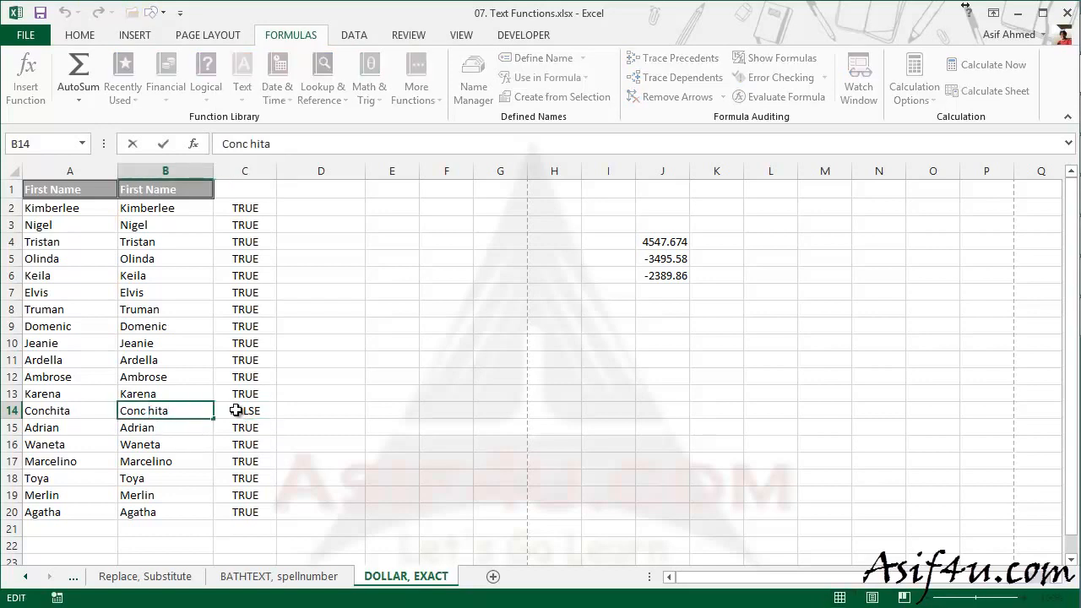
{"action": "key", "text": "BackSpace"}
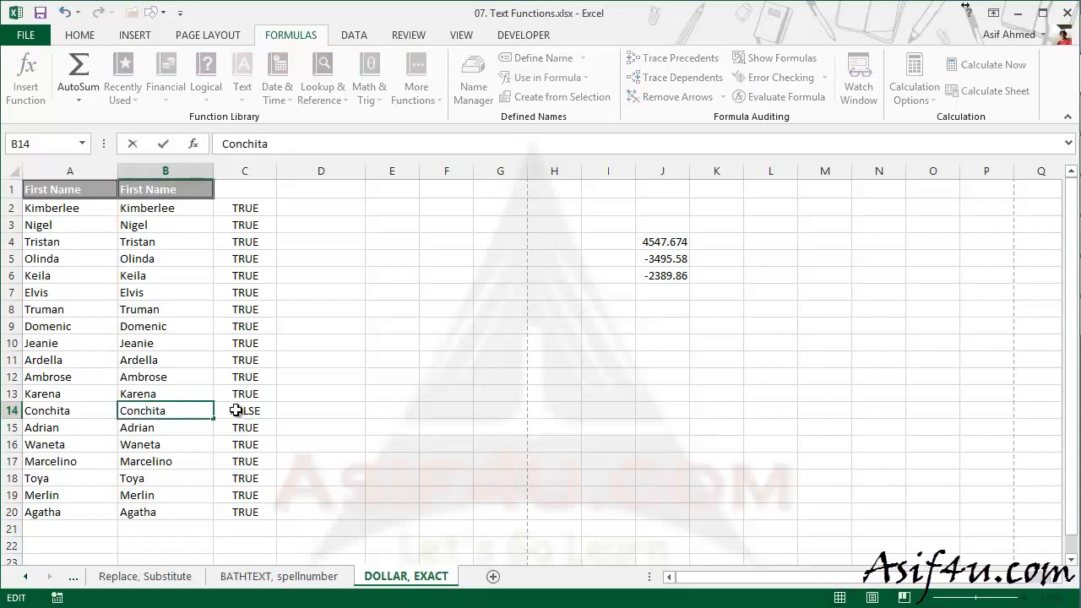
{"action": "left_click", "coordinate": [387, 476]}
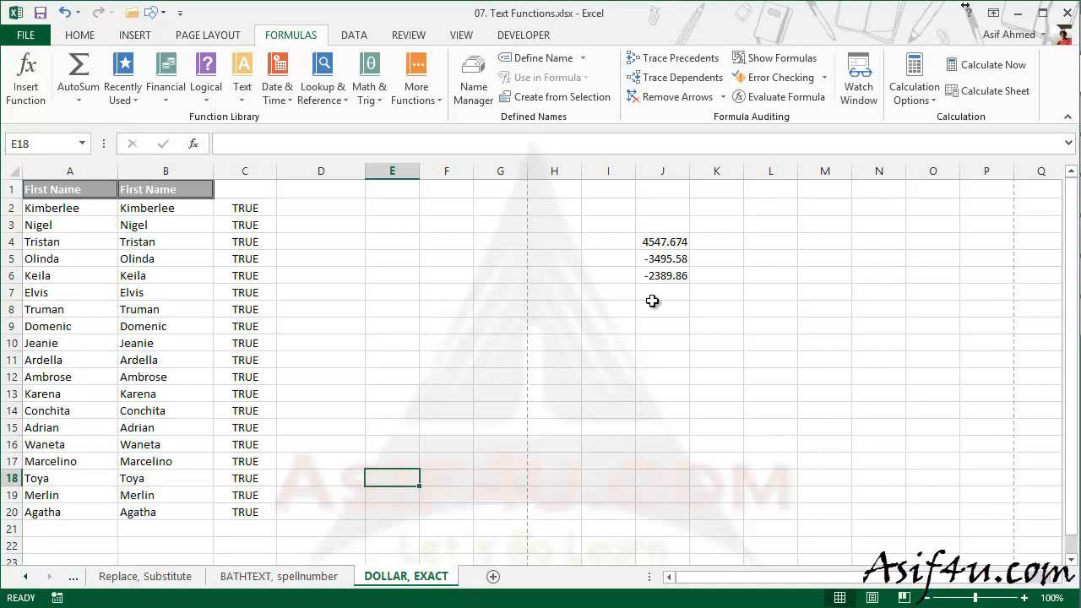
{"action": "scroll", "coordinate": [1053, 581], "scroll_direction": "right", "scroll_amount": 4}
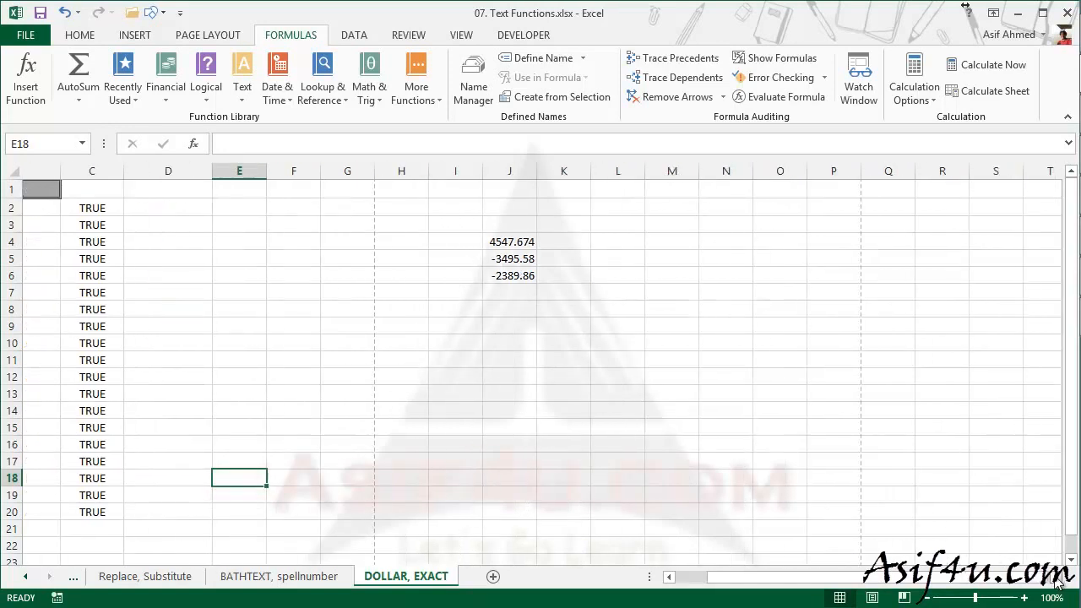
Widen column K beside the numbers in J4:J6 to make room for the formula results
{"action": "left_click", "coordinate": [414, 223]}
{"action": "left_click", "coordinate": [388, 222]}
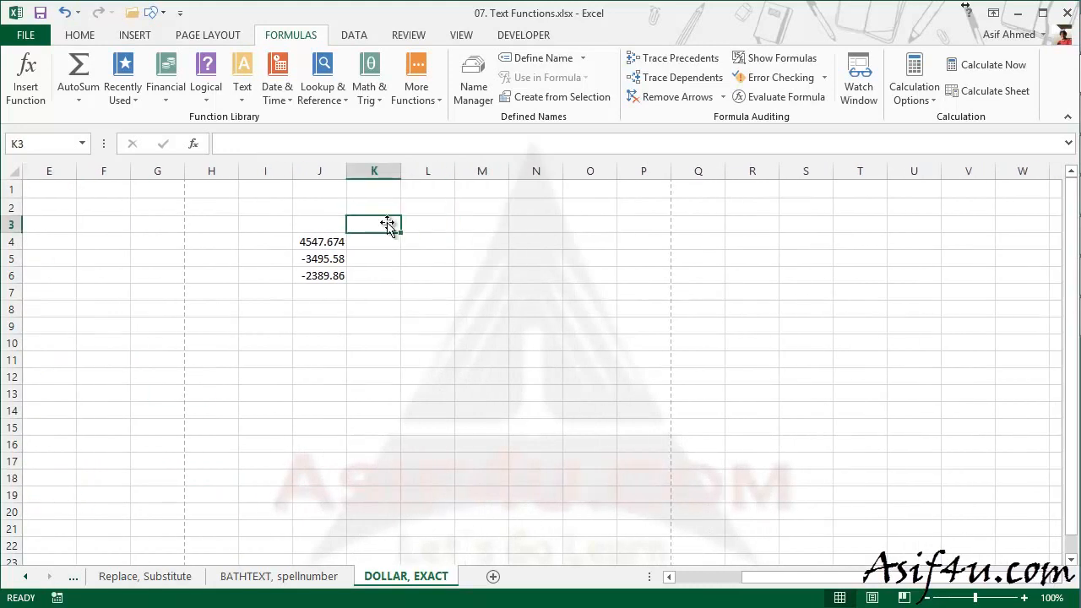
{"action": "left_click_drag", "start_coordinate": [400, 172], "coordinate": [427, 171]}
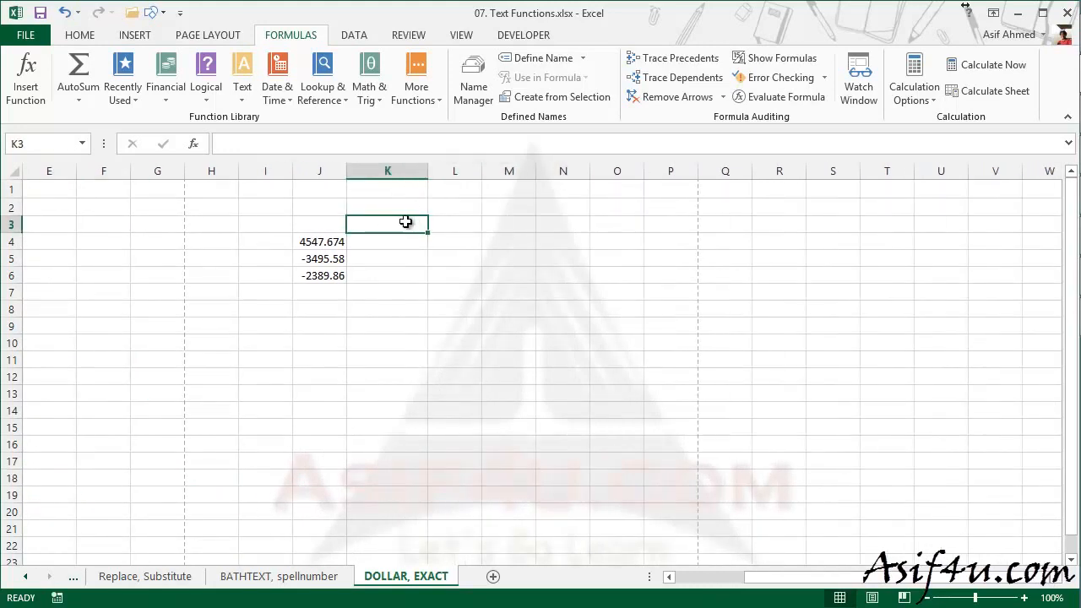
Enter =DOLLAR(J4,0) in K4 to convert the number in J4 to currency text without decimals
{"action": "left_click", "coordinate": [406, 241]}
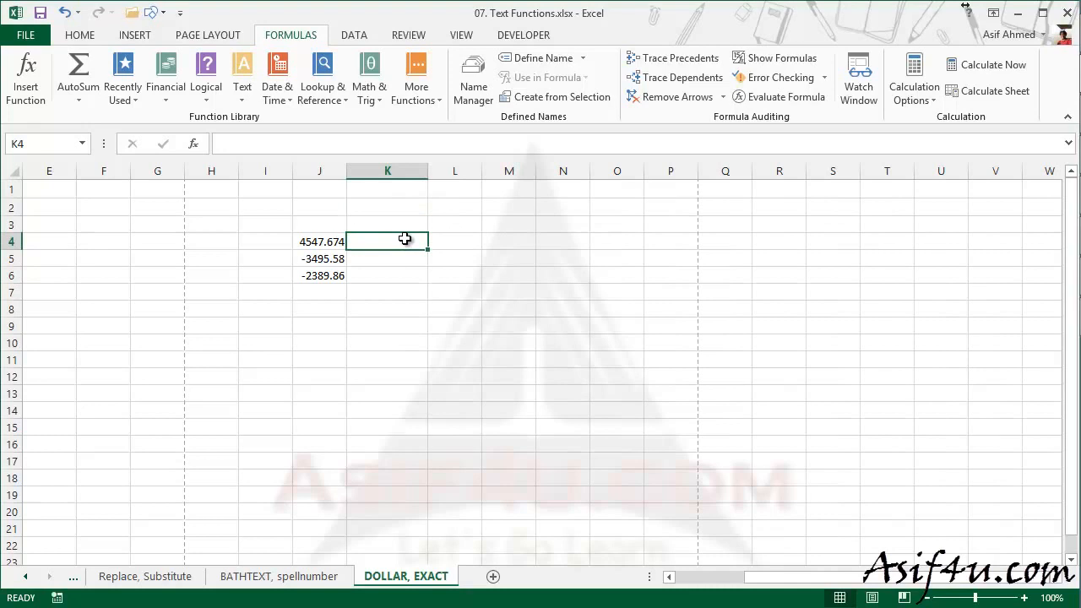
{"action": "type", "text": "="}
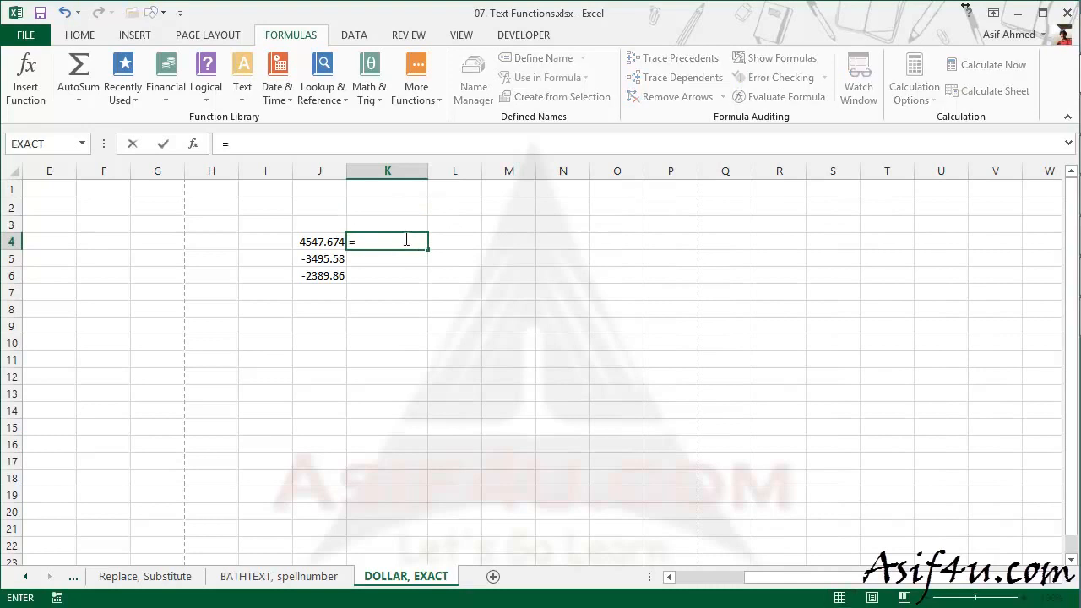
{"action": "type", "text": "dolla"}
{"action": "key", "text": "Tab"}
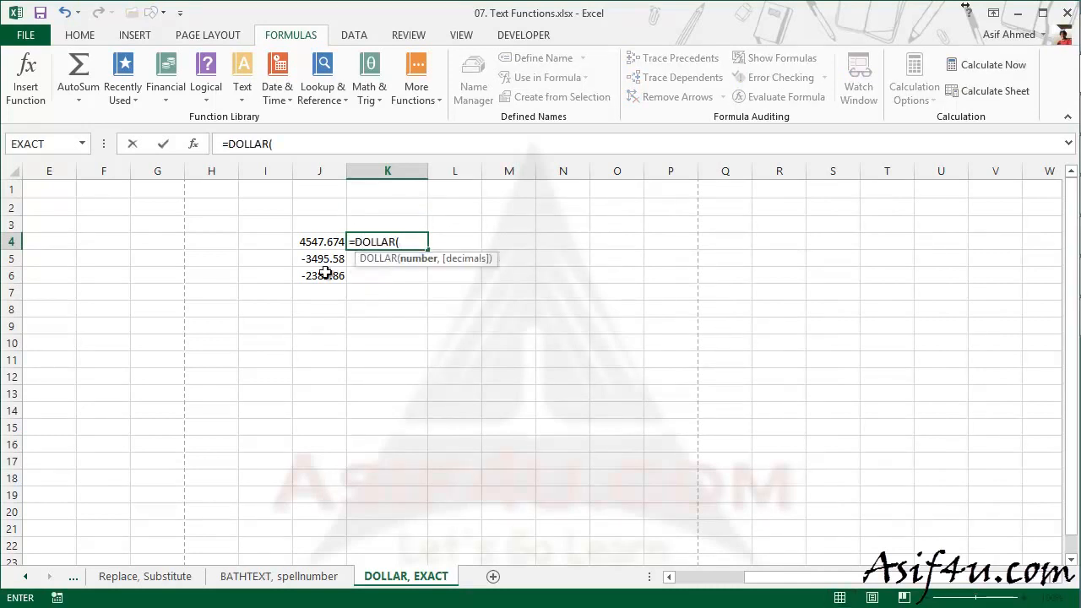
{"action": "left_click", "coordinate": [314, 243]}
{"action": "type", "text": ","}
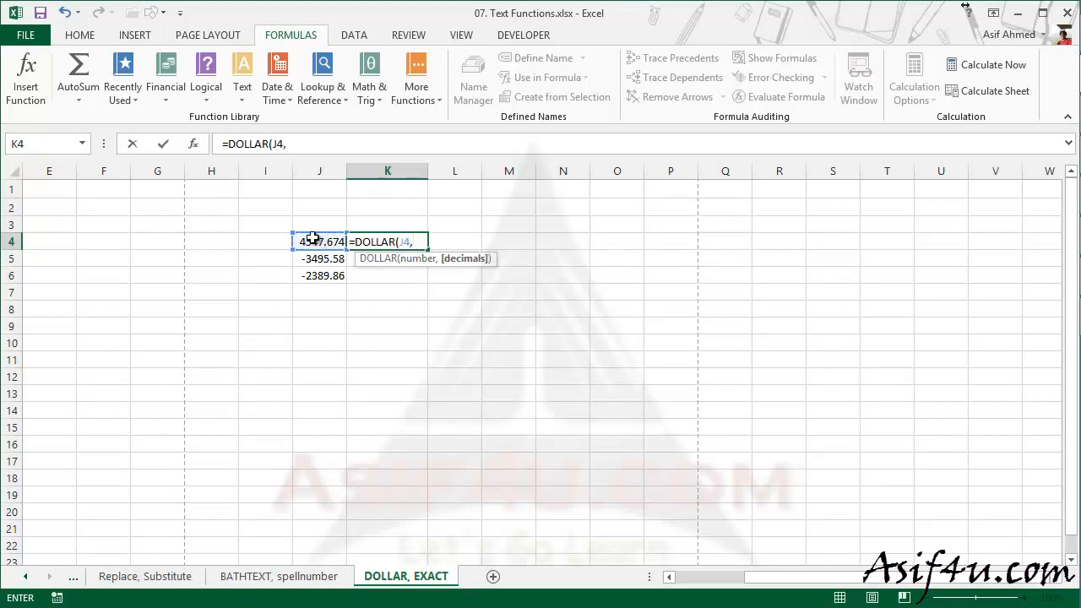
{"action": "type", "text": "0)"}
{"action": "key", "text": "Return"}
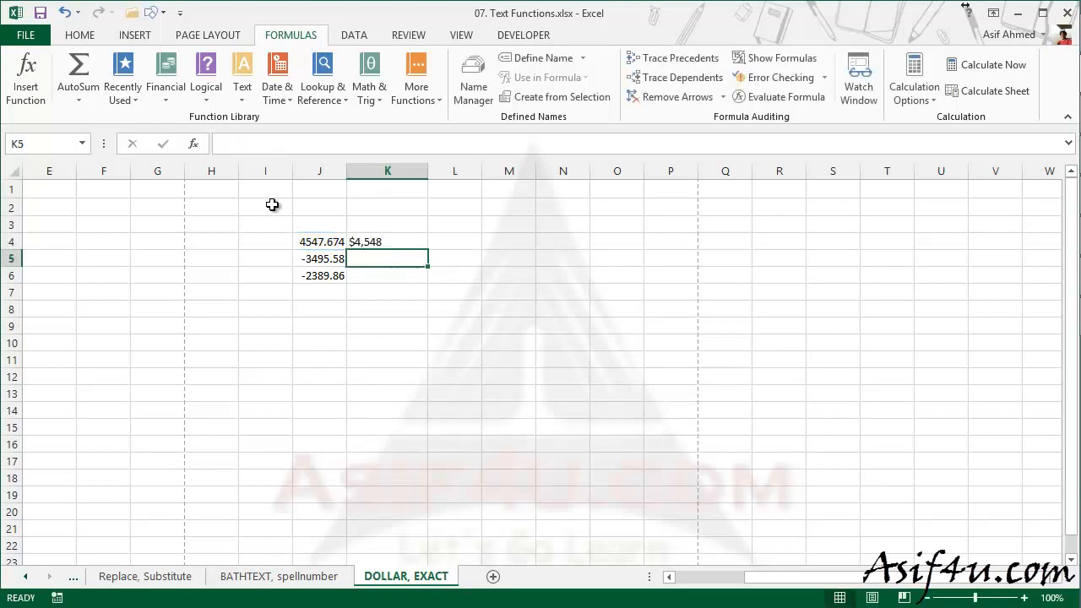
Change the decimals argument of the DOLLAR formula in K4 to 2
{"action": "double_click", "coordinate": [372, 242]}
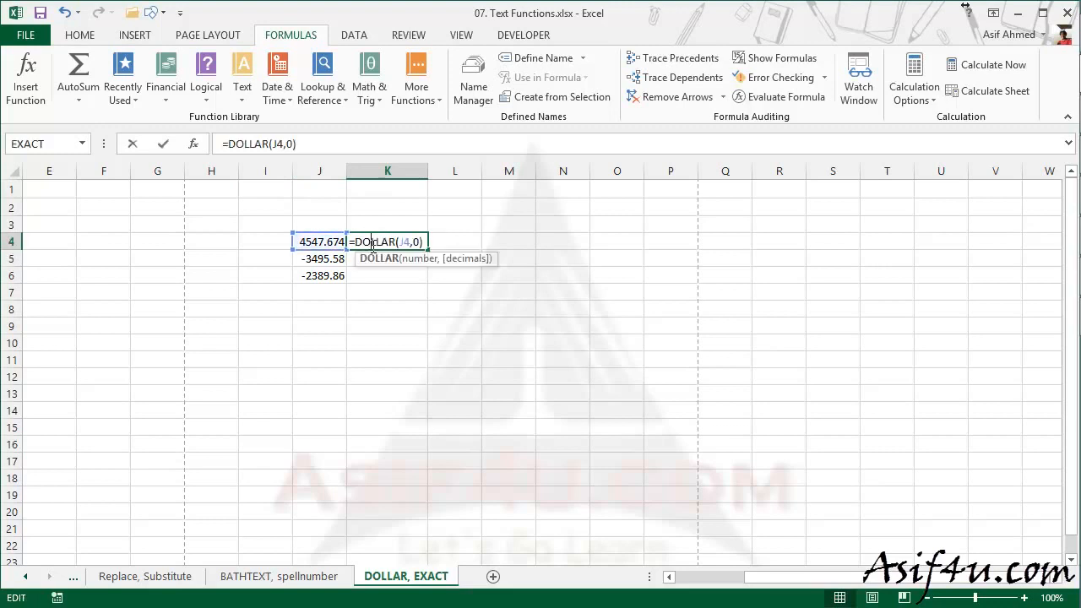
{"action": "left_click", "coordinate": [419, 242]}
{"action": "key", "text": "BackSpace"}
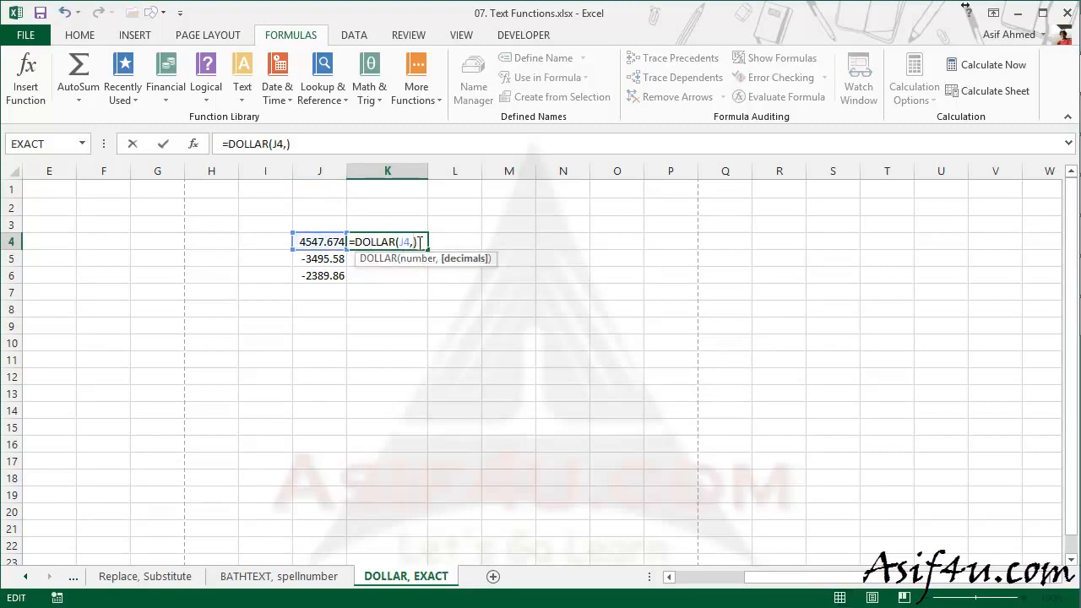
{"action": "type", "text": "2"}
{"action": "key", "text": "Return"}
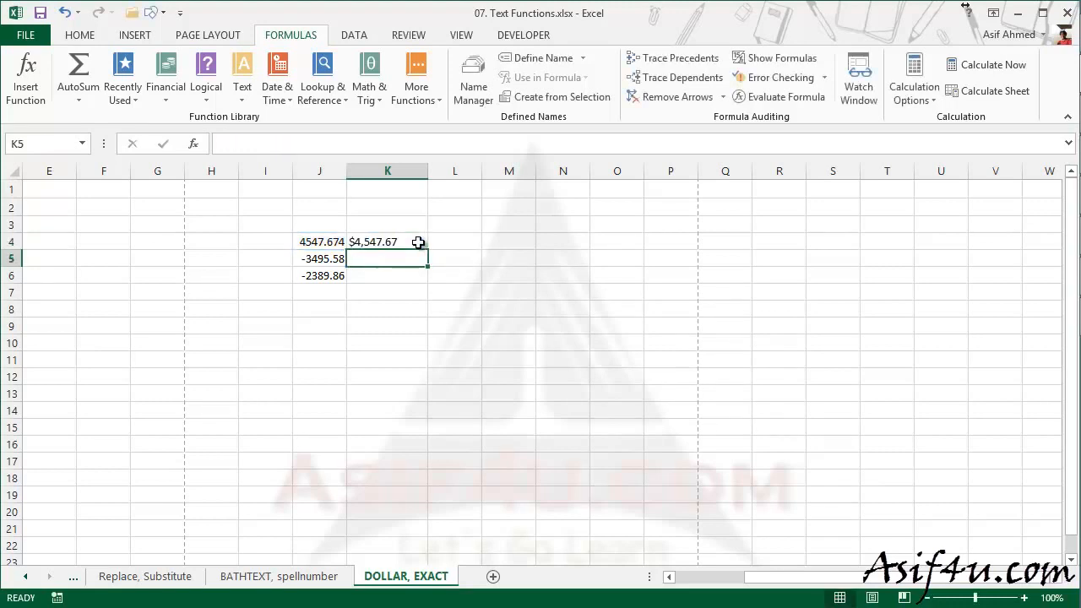
Set the decimals argument of the DOLLAR formula in K4 to -2 and fill the formula down to K6
{"action": "double_click", "coordinate": [402, 244]}
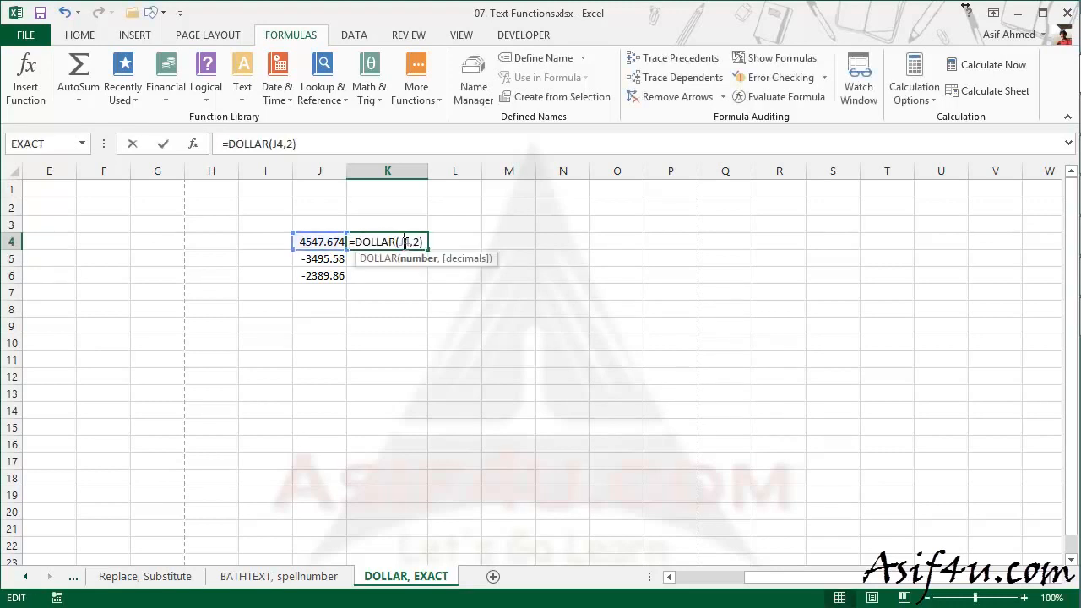
{"action": "key", "text": "BackSpace"}
{"action": "type", "text": "-2"}
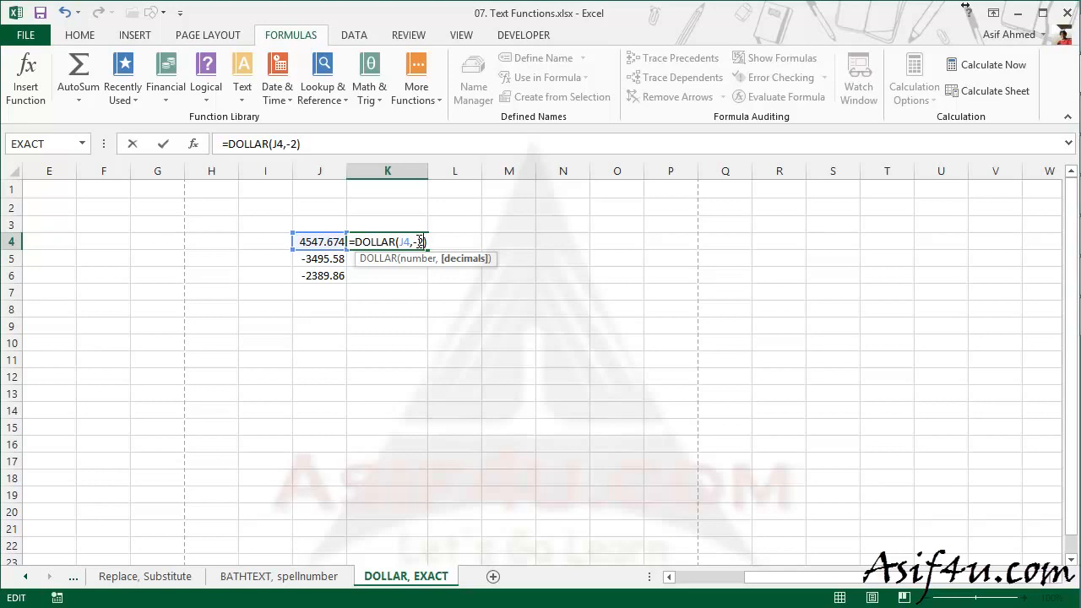
{"action": "key", "text": "Return"}
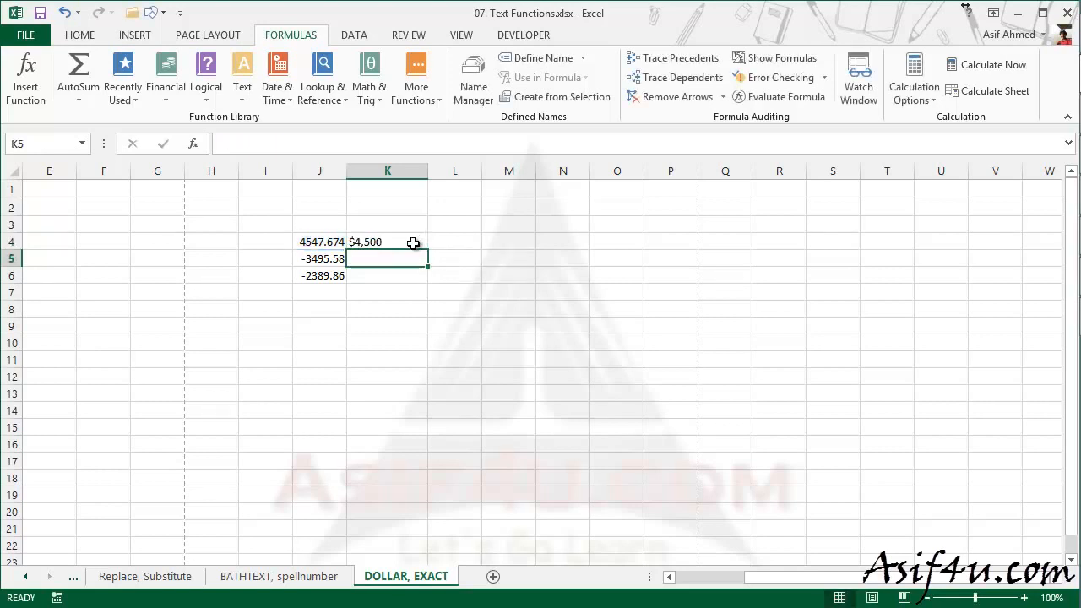
{"action": "left_click", "coordinate": [417, 241]}
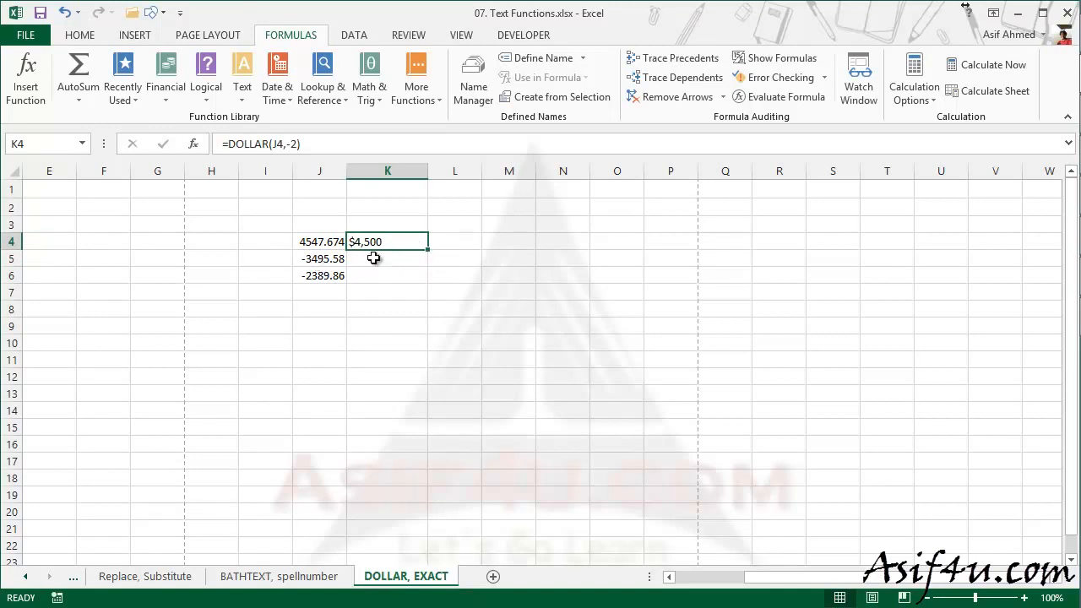
{"action": "left_click_drag", "start_coordinate": [427, 249], "coordinate": [420, 284]}
Compare the negative number in J5 with its DOLLAR result in K5, and check the formula in K6
{"action": "left_click", "coordinate": [319, 263]}
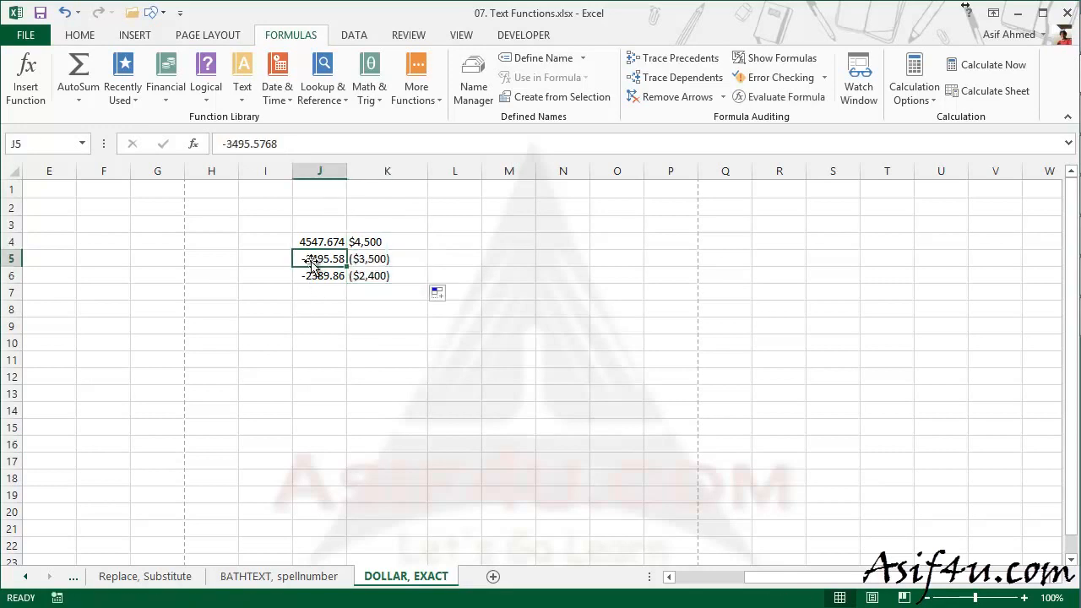
{"action": "left_click", "coordinate": [397, 260]}
{"action": "left_click", "coordinate": [399, 276]}
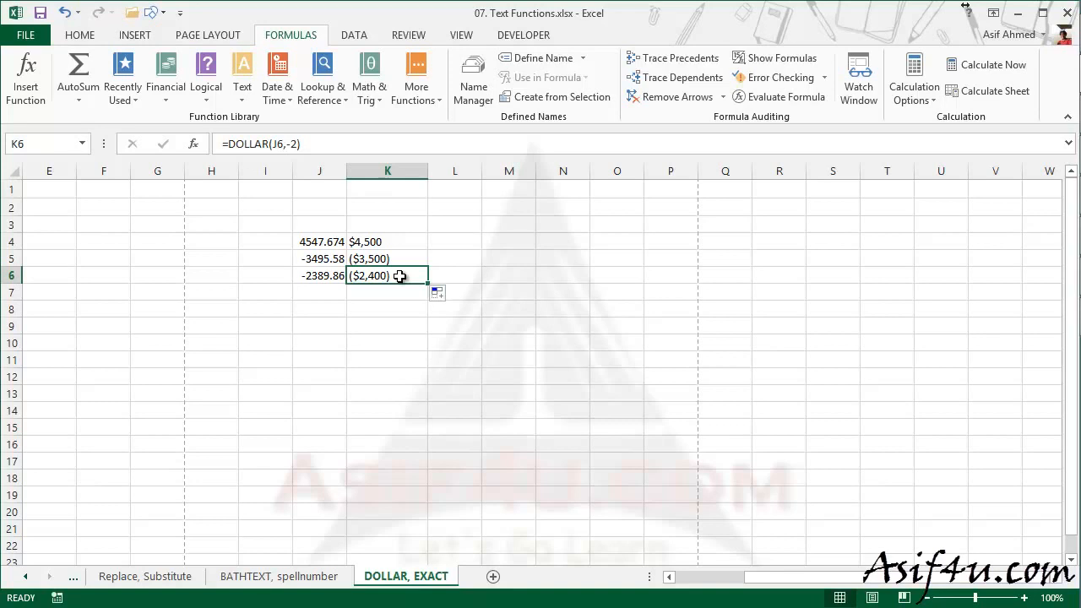
{"action": "left_click", "coordinate": [409, 261]}
{"action": "left_click", "coordinate": [397, 277]}
{"action": "left_click", "coordinate": [317, 262]}
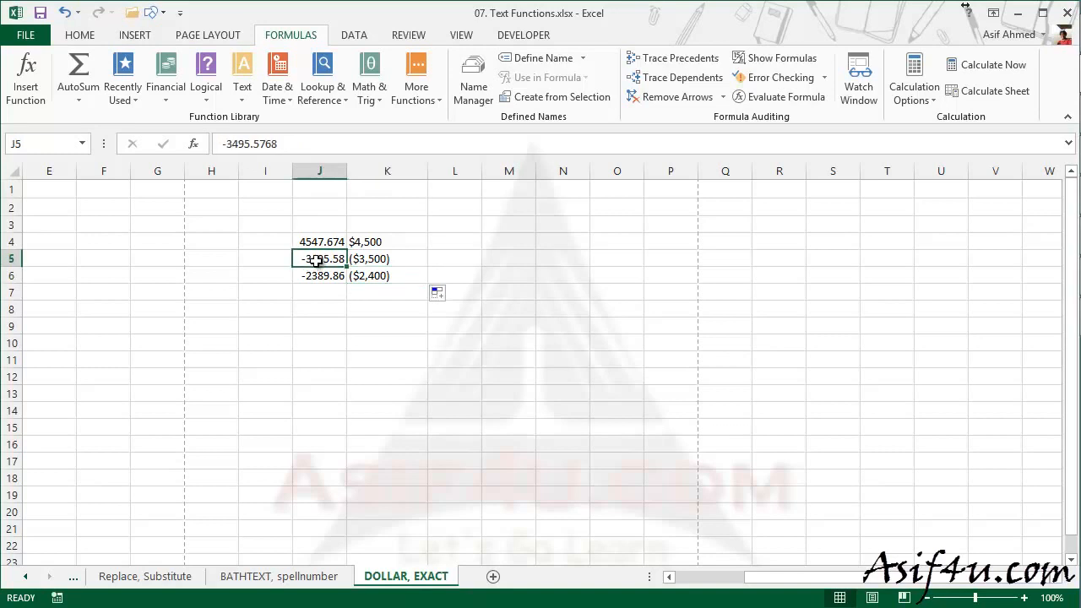
{"action": "left_click", "coordinate": [374, 259]}
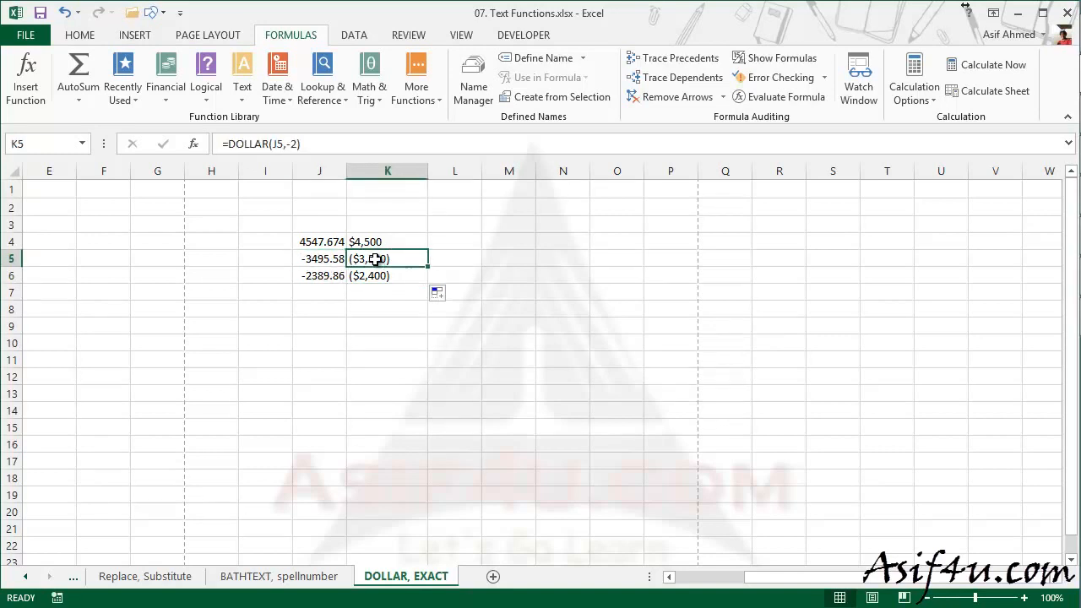